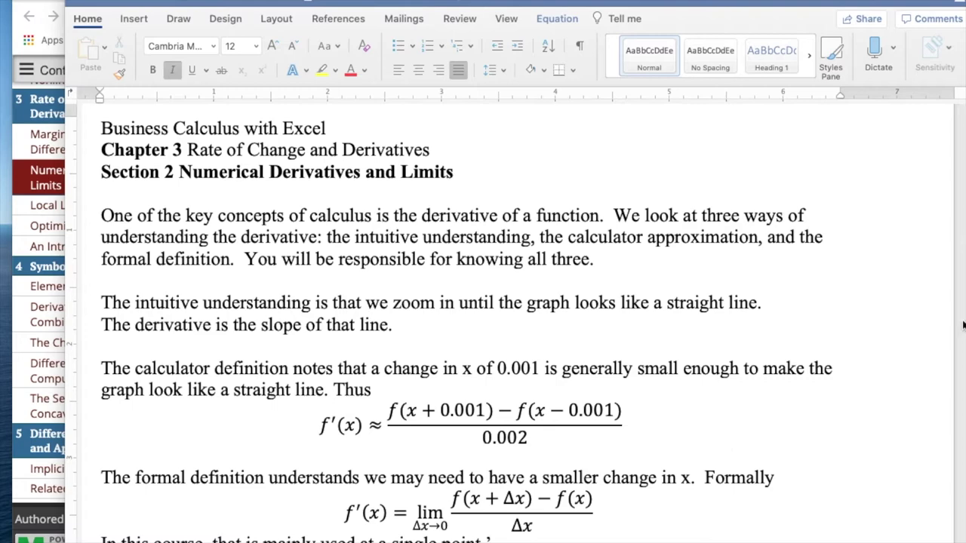
# Review the derivative definitions in the Word notes and section 3.2 of the online textbook, finishing in the Excel secant-line worksheet.
pyautogui.scroll(-5, 941, 374)
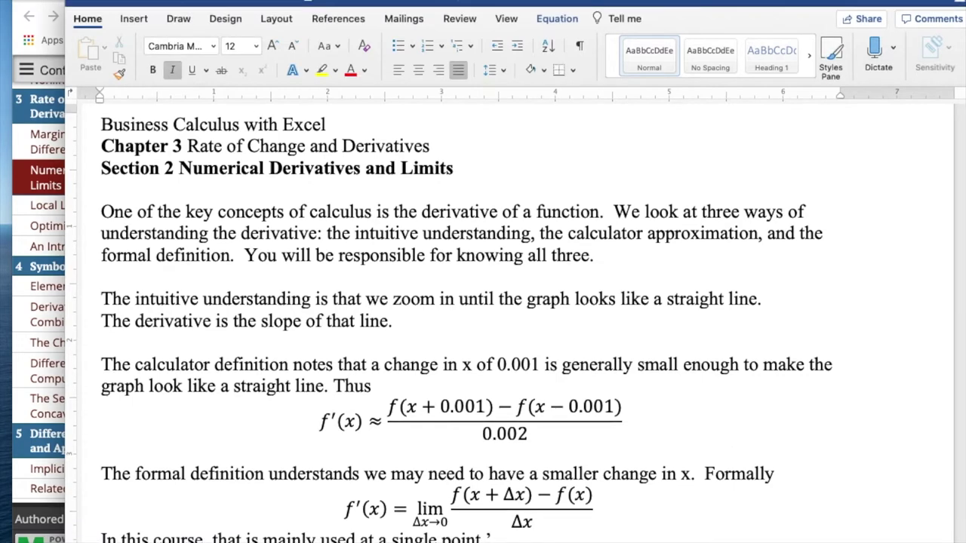
pyautogui.scroll(-2, 942, 374)
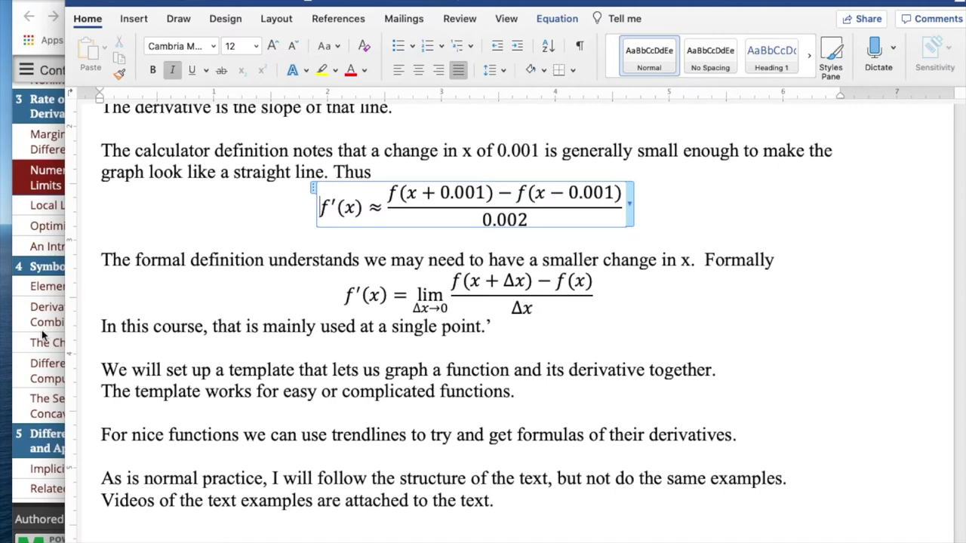
pyautogui.click(12, 200)
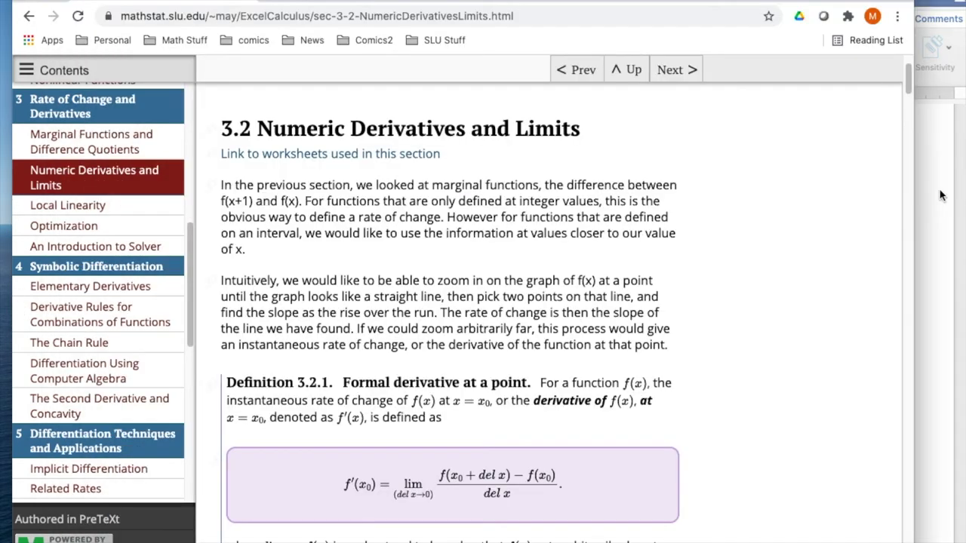
pyautogui.click(943, 351)
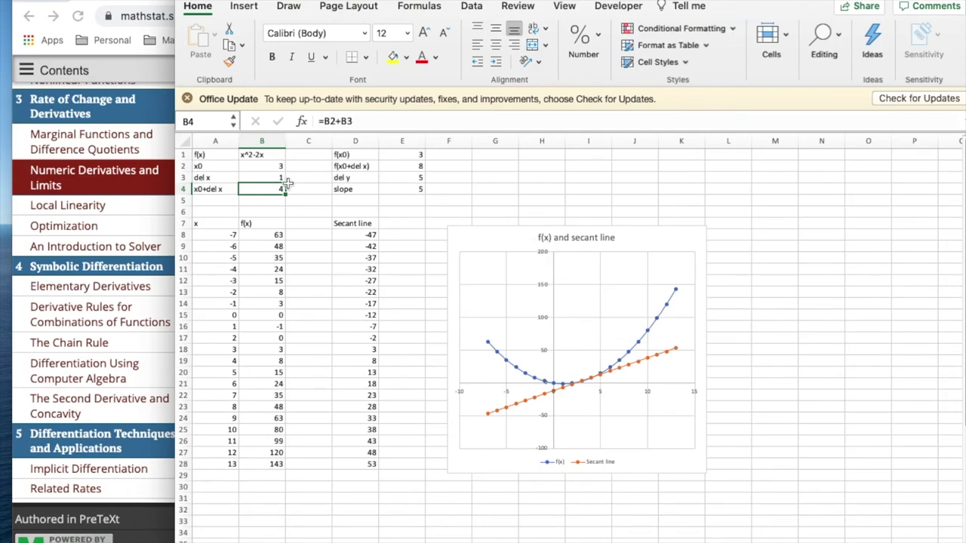
# Examine the formulas behind the secant-line worksheet, restore the value display, and inspect the secant line's points on the chart.
pyautogui.click(420, 6)
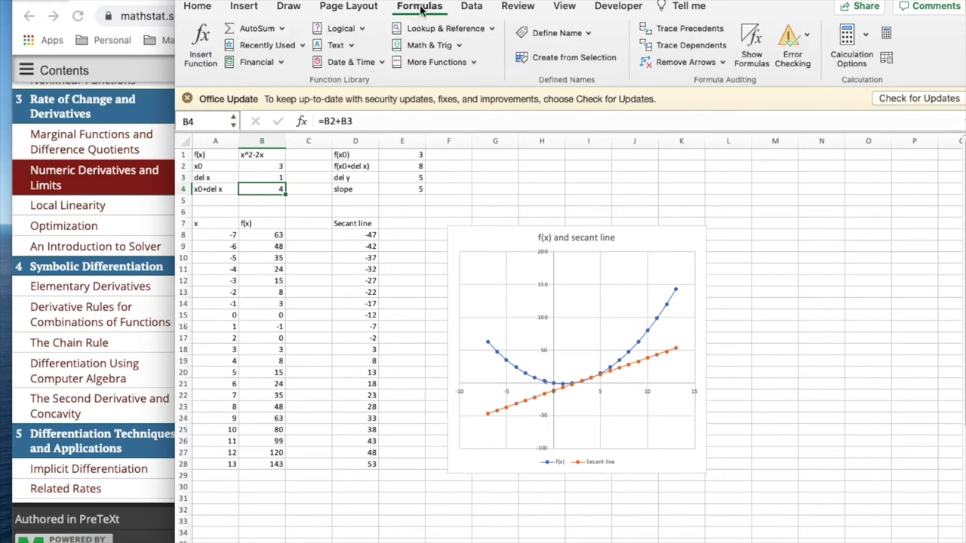
pyautogui.click(753, 35)
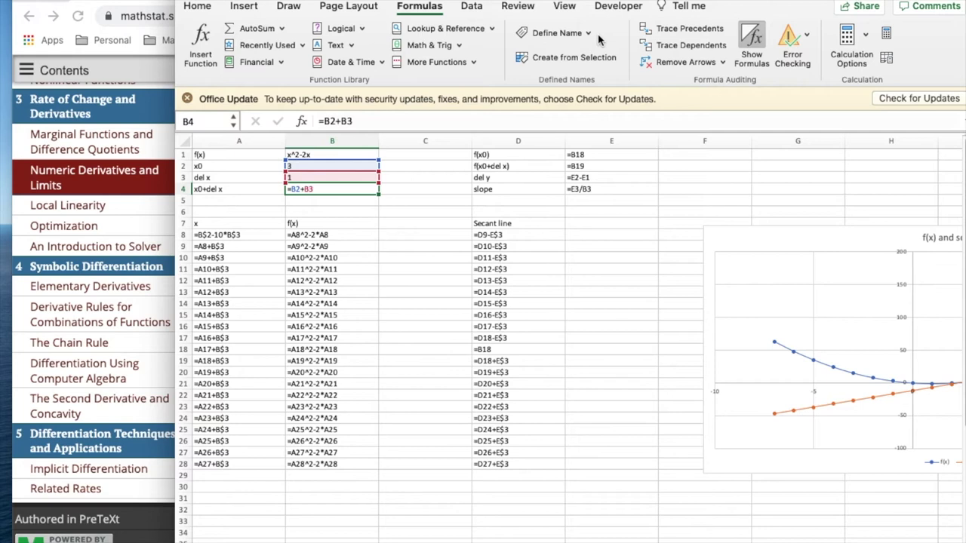
pyautogui.click(751, 44)
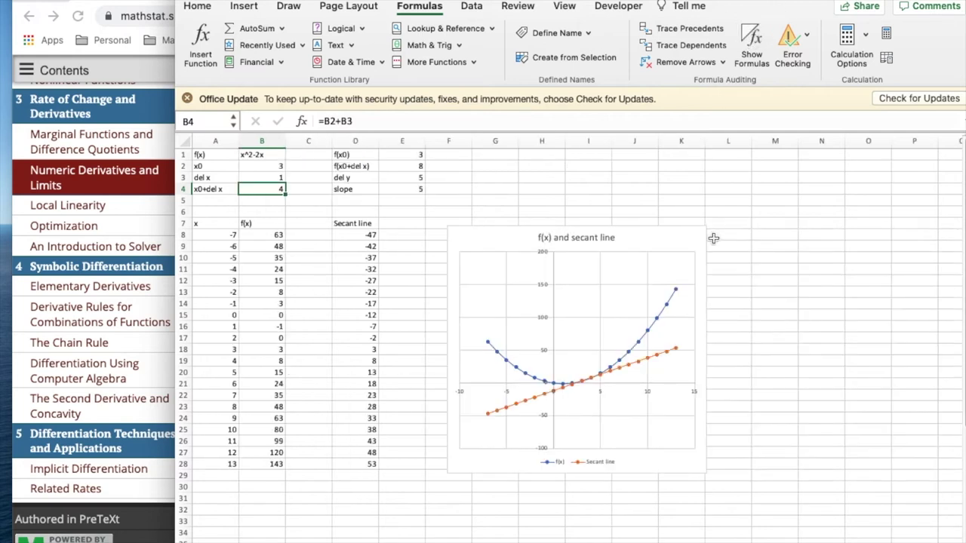
pyautogui.moveTo(657, 355)
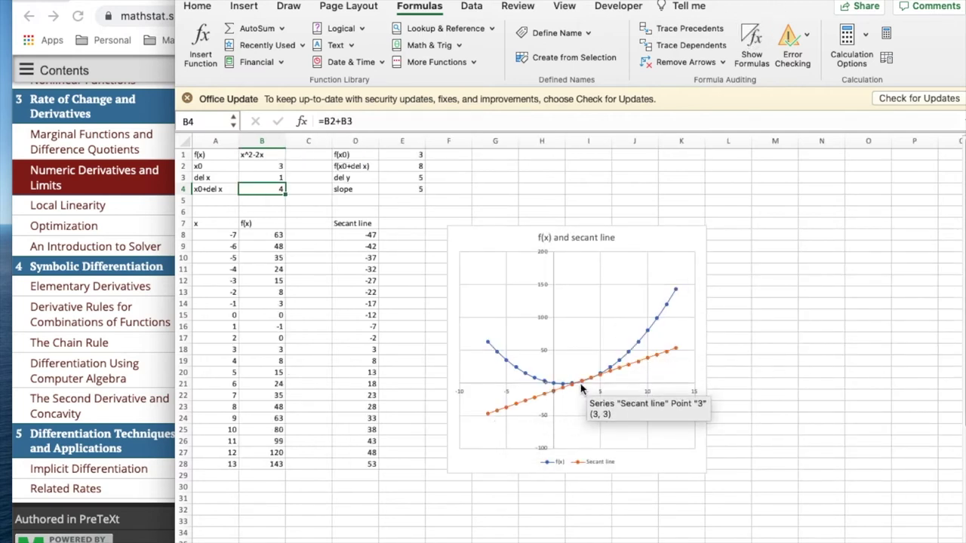
pyautogui.moveTo(597, 378)
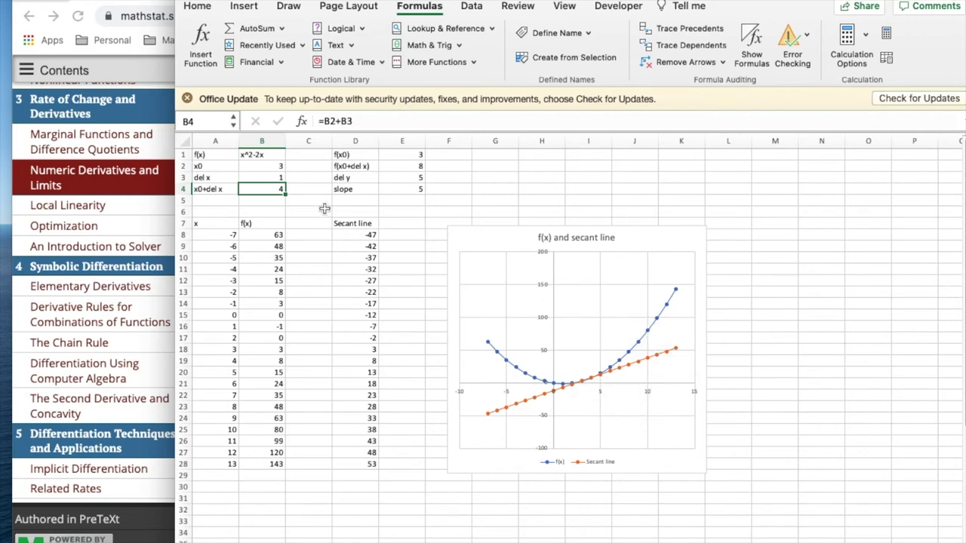
# Shrink del x in cell B3 successively to 0.1, 0.01 and 0.001 to zoom in on the secant line.
pyautogui.click(263, 178)
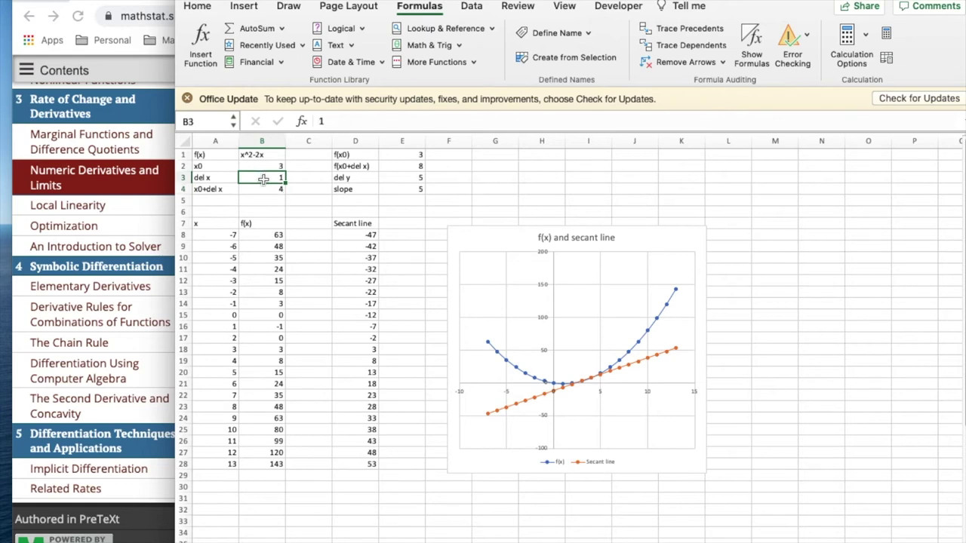
pyautogui.write('0.')
pyautogui.press('Return')
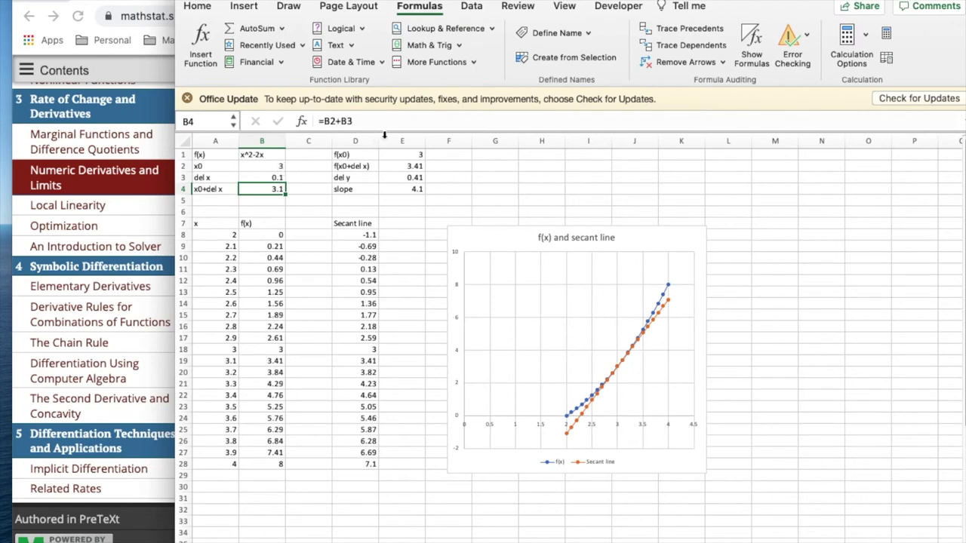
pyautogui.click(270, 178)
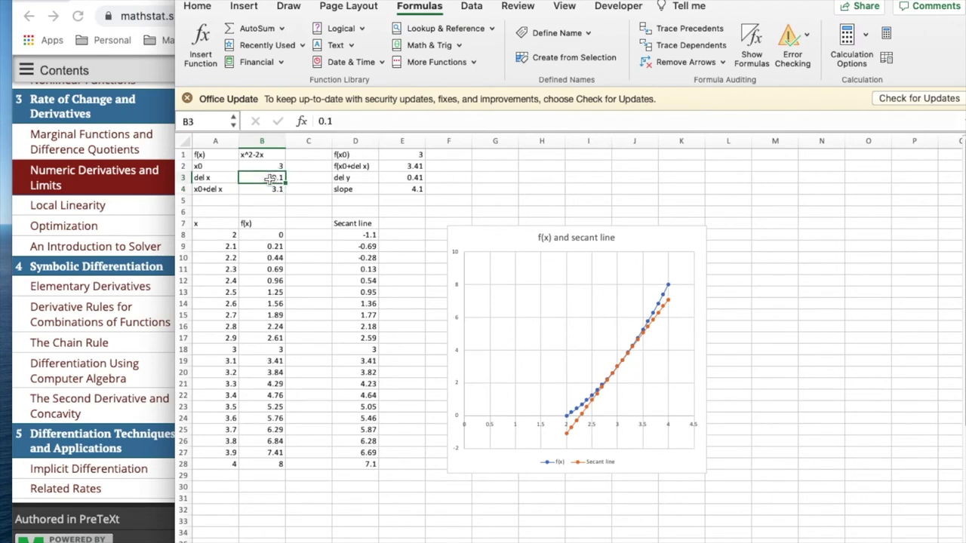
pyautogui.write('0')
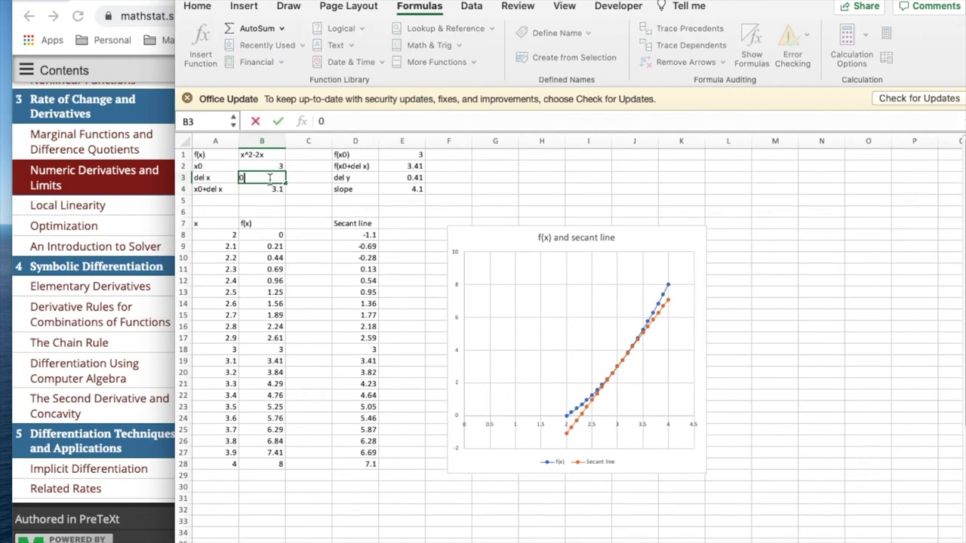
pyautogui.write('.01')
pyautogui.press('Return')
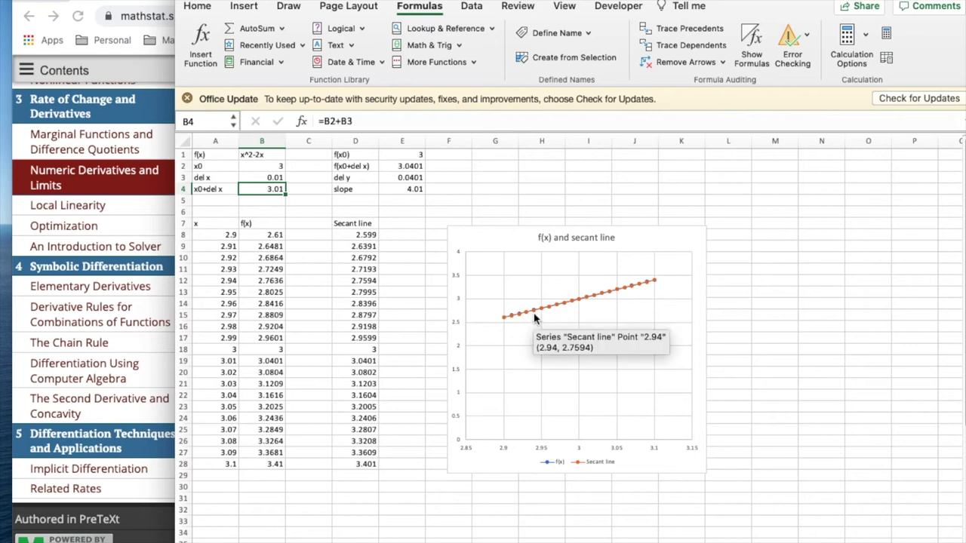
pyautogui.click(271, 177)
pyautogui.write('0.00')
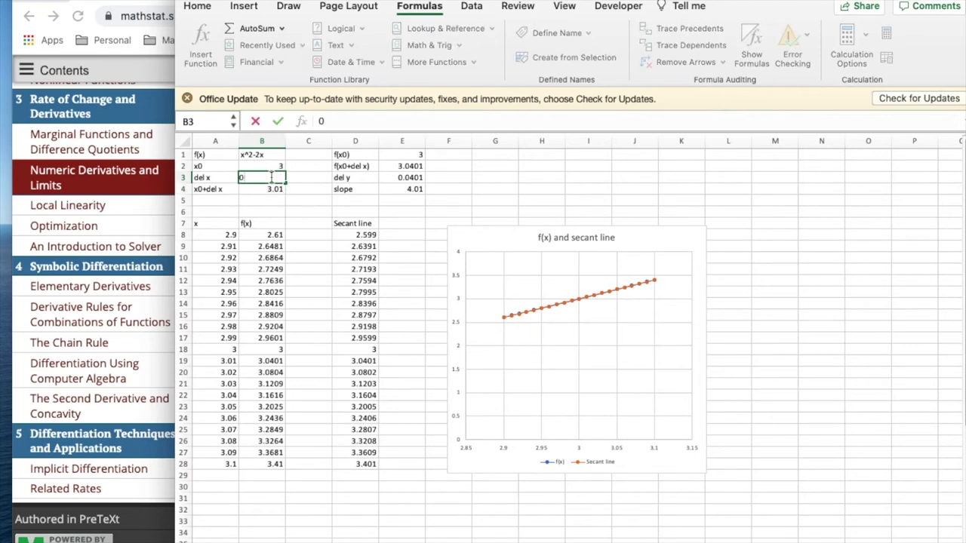
pyautogui.write('1')
pyautogui.press('Return')
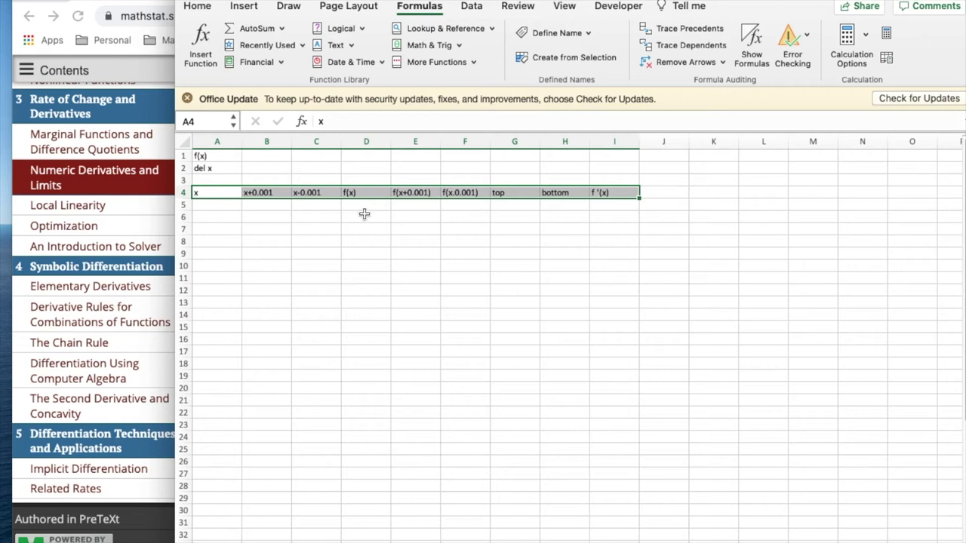
# Enter the starting x values -10 in A5 and -9 in A6 of the derivative template.
pyautogui.click(214, 205)
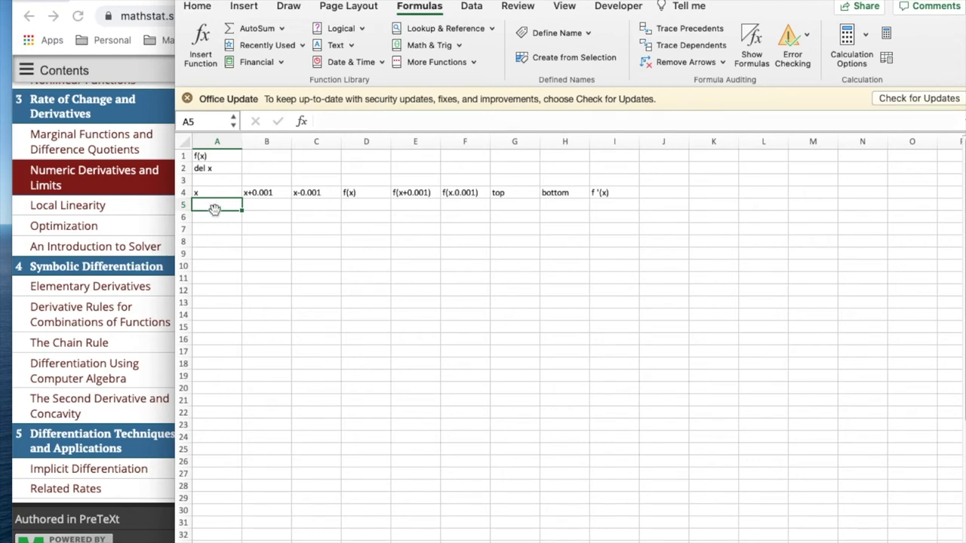
pyautogui.write('-10')
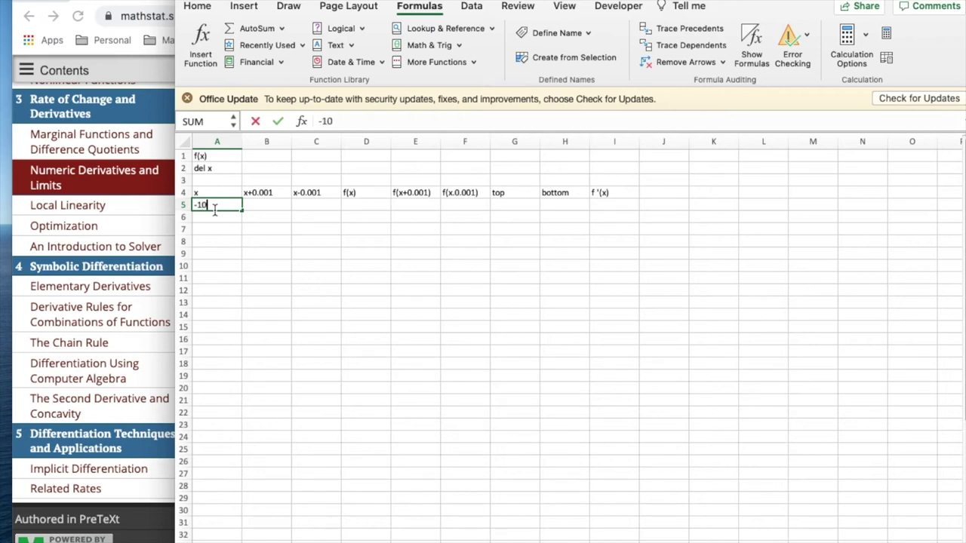
pyautogui.press('Return')
pyautogui.write('-9')
pyautogui.press('Return')
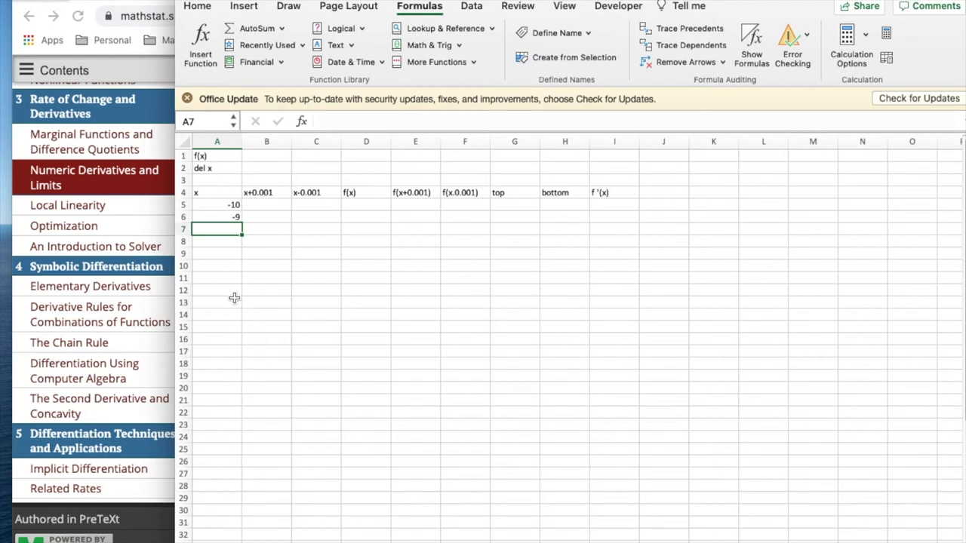
# Enter the formula =A5+0.001 in B5 under the x+0.001 heading.
pyautogui.click(271, 204)
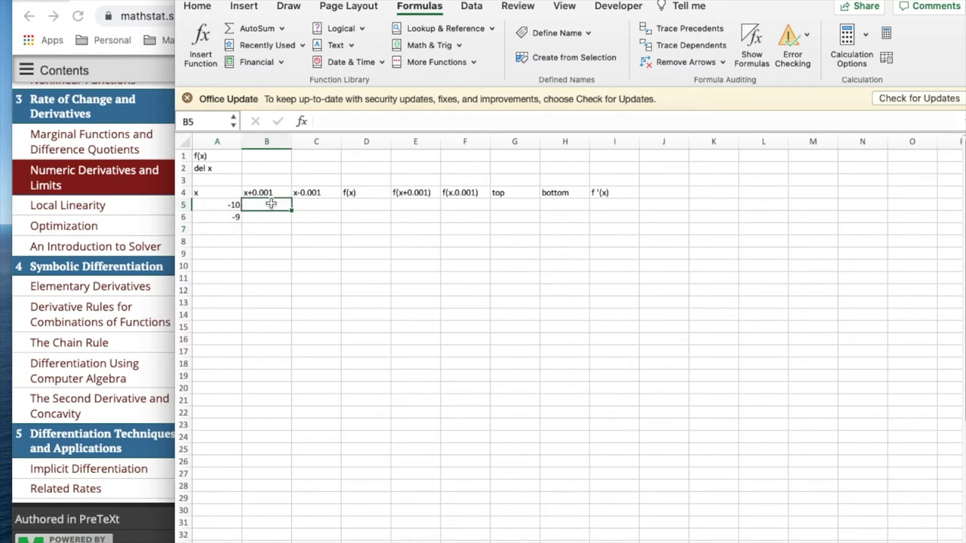
pyautogui.write('=')
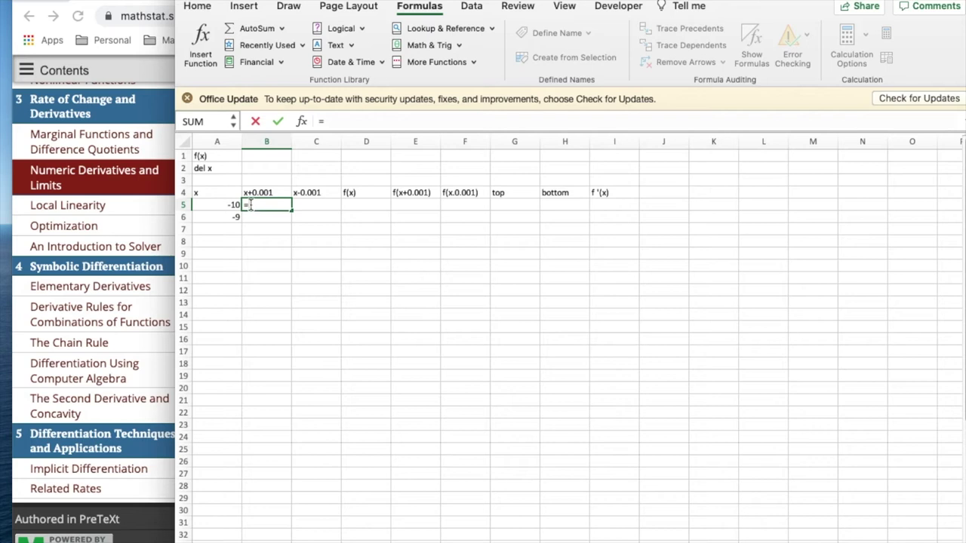
pyautogui.click(231, 205)
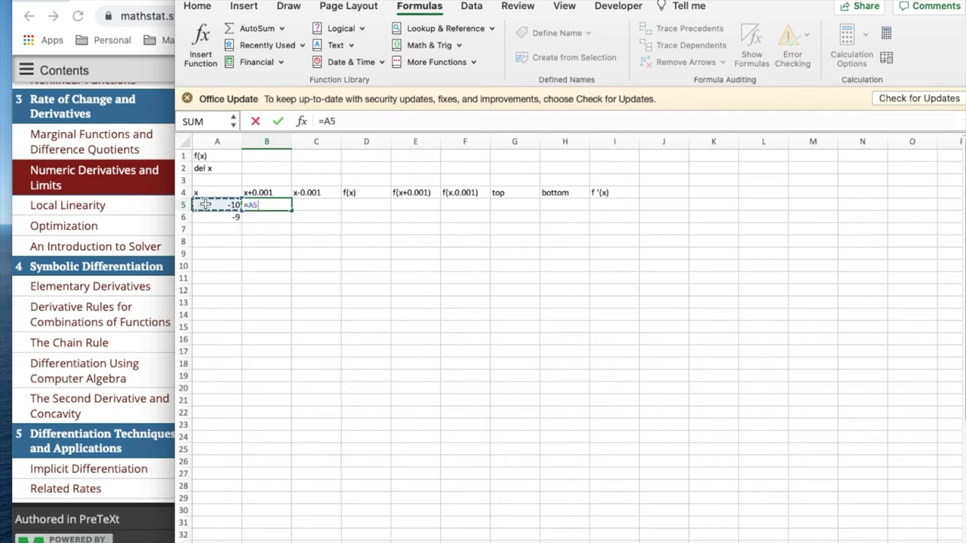
pyautogui.write('+0.001')
pyautogui.press('Tab')
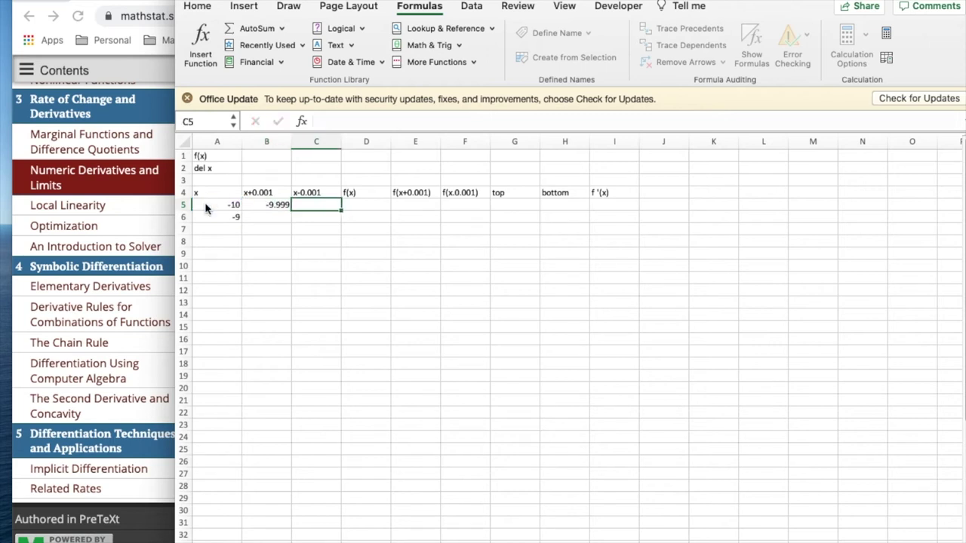
# Enter the formula =A5-0.001 in C5 under the x-0.001 heading.
pyautogui.write('=')
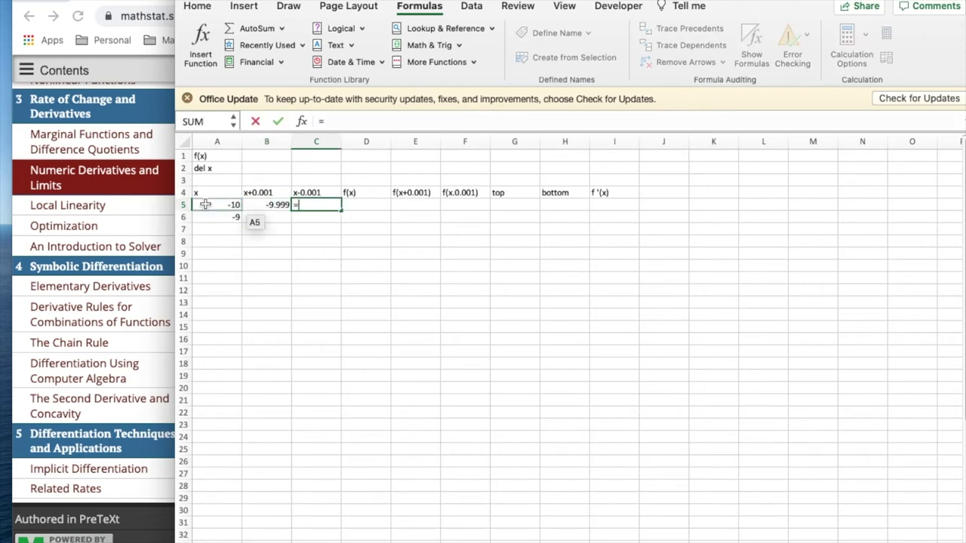
pyautogui.click(201, 205)
pyautogui.write('-0.001')
pyautogui.press('Return')
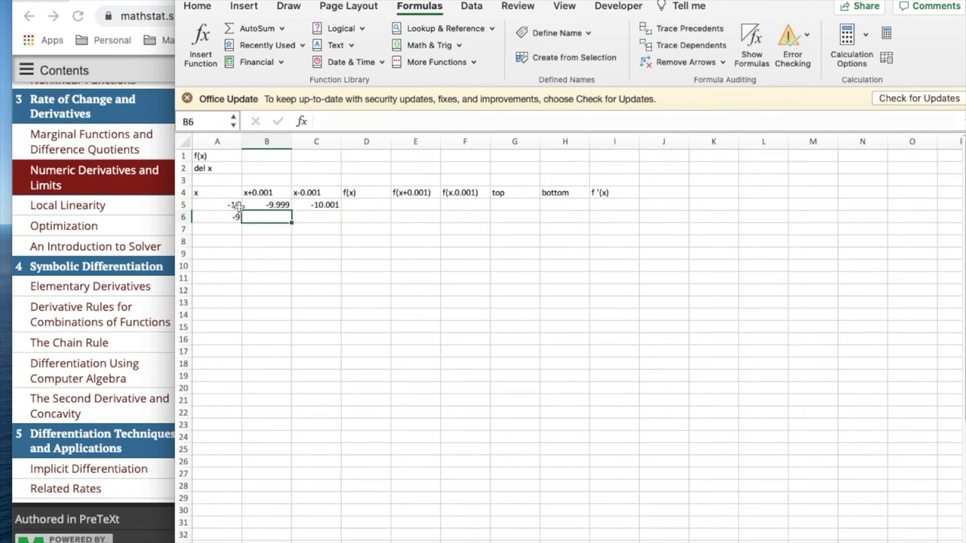
# Record the function as x^2-2x in cell B1 beside the f(x) label.
pyautogui.click(372, 197)
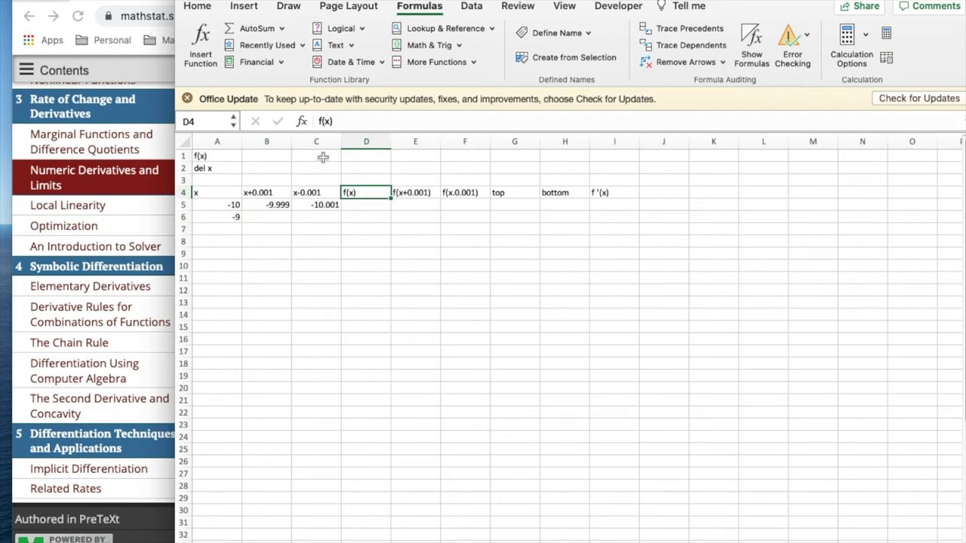
pyautogui.click(270, 156)
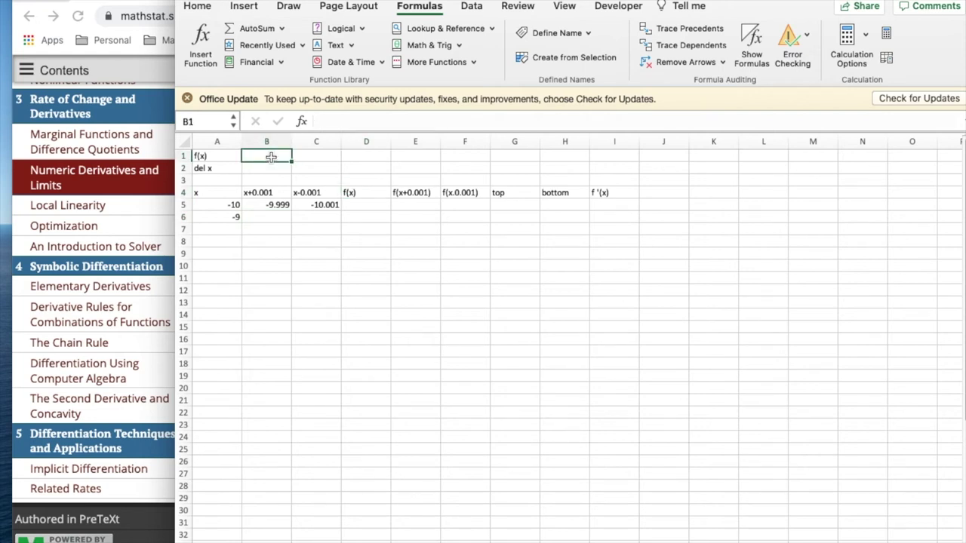
pyautogui.write('x^2-2x')
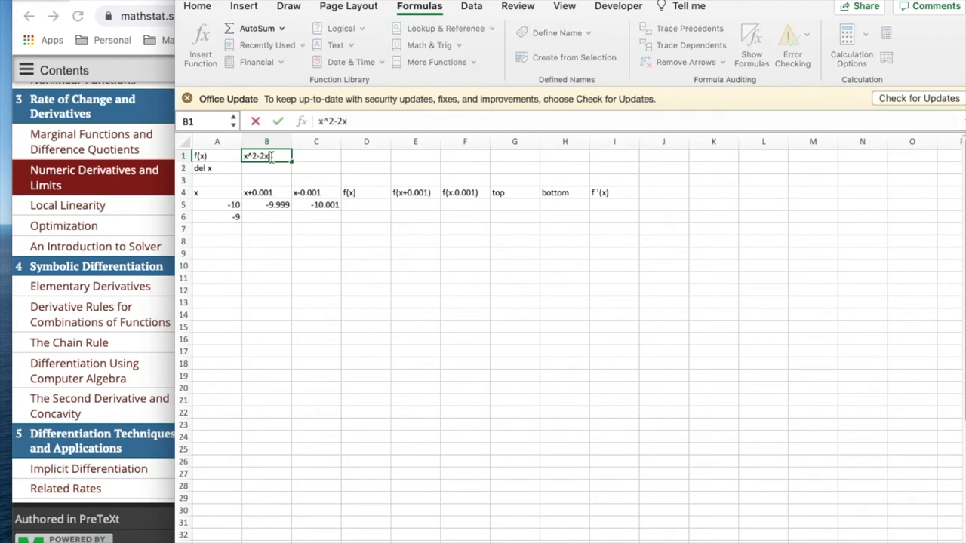
pyautogui.press('Return')
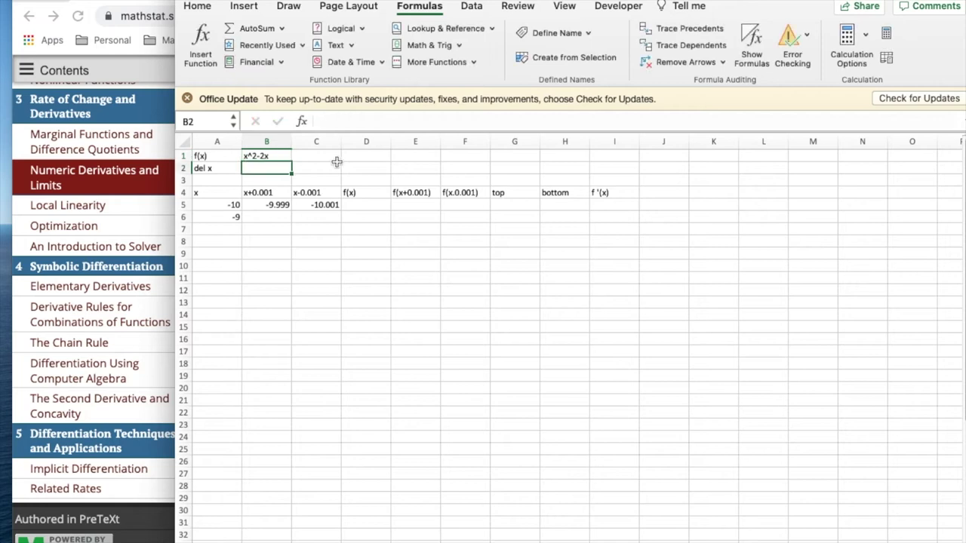
# Enter the formula =A5^2-2*A5 in D5 to evaluate f(x) for the first x value.
pyautogui.click(360, 203)
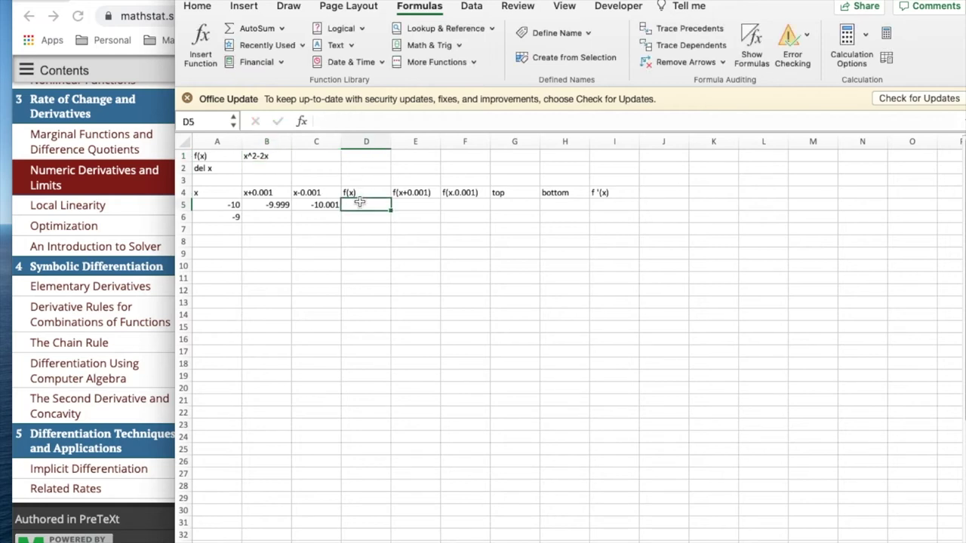
pyautogui.write('=')
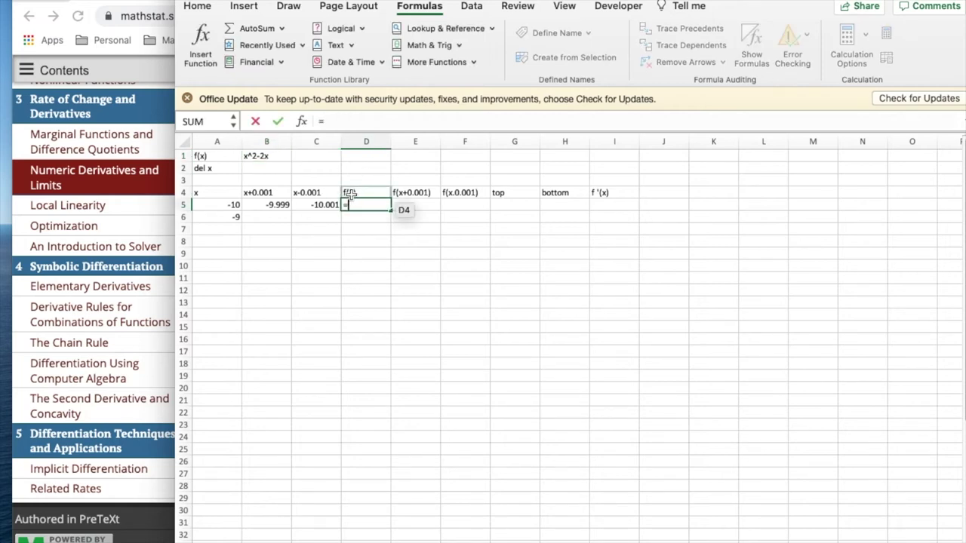
pyautogui.click(226, 206)
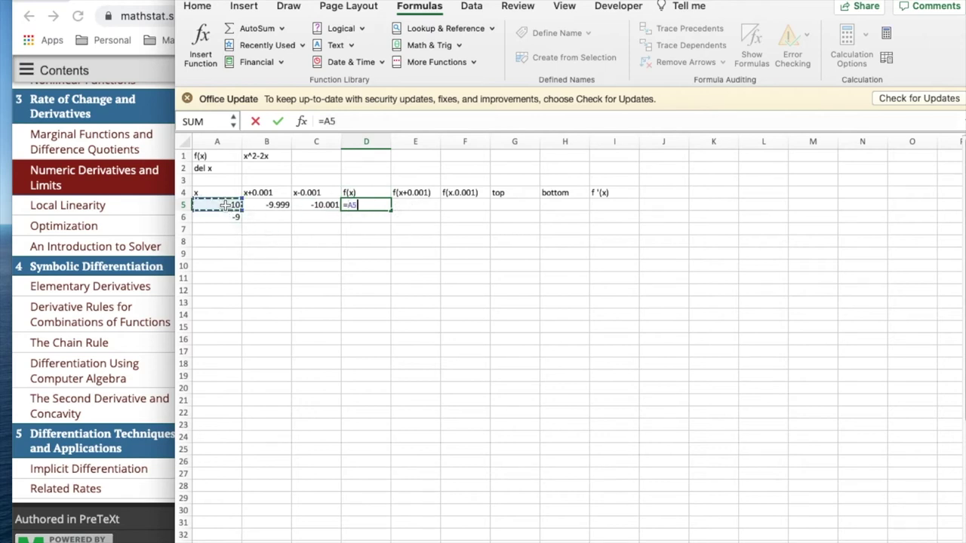
pyautogui.write('^')
pyautogui.write('2-2*a5')
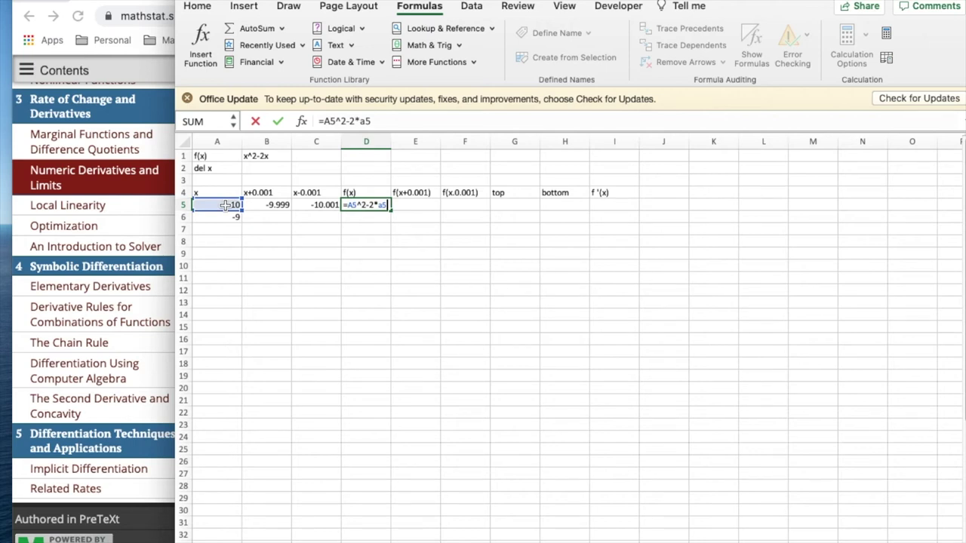
pyautogui.press('Return')
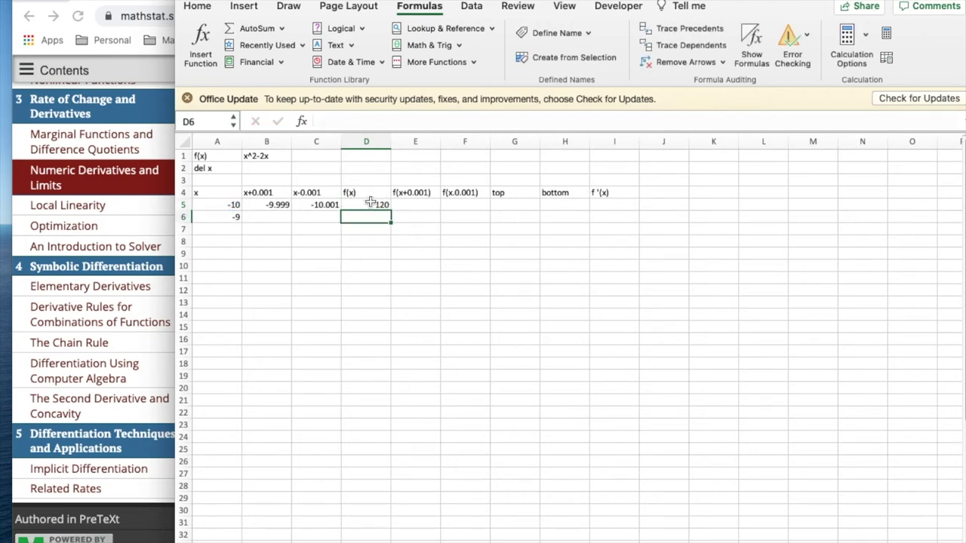
# Fill the D5 formula across to E5 and F5, and enter =E5-F5 in G5 under the top heading.
pyautogui.click(366, 205)
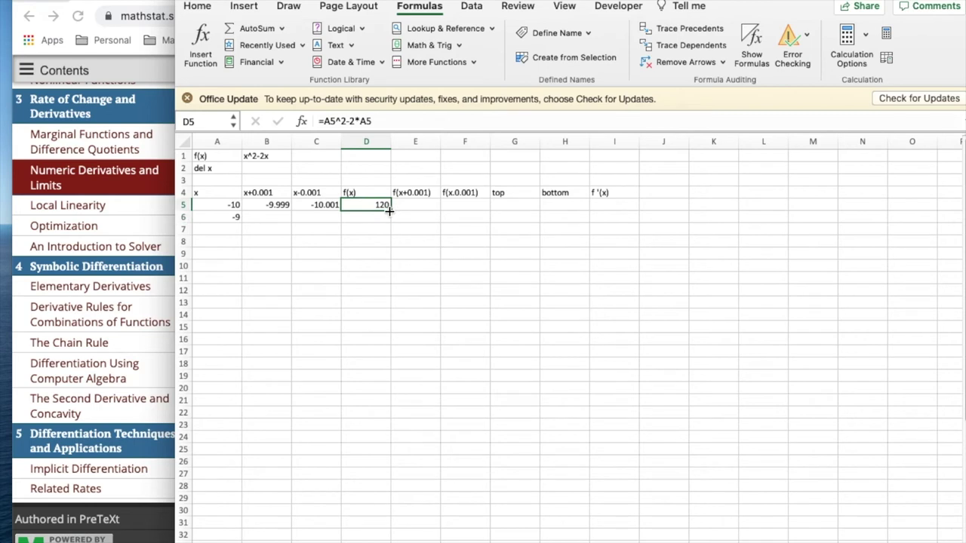
pyautogui.moveTo(389, 211); pyautogui.dragTo(479, 210)
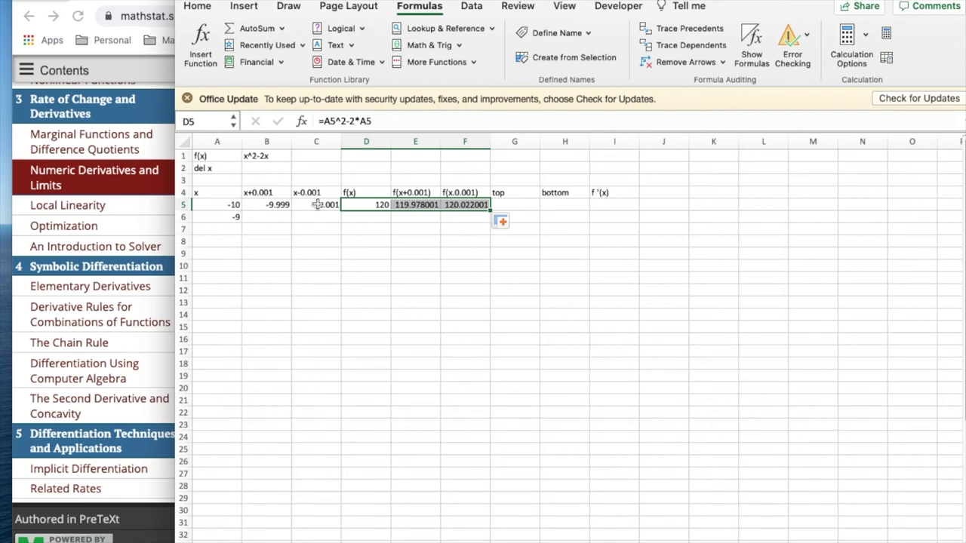
pyautogui.click(513, 203)
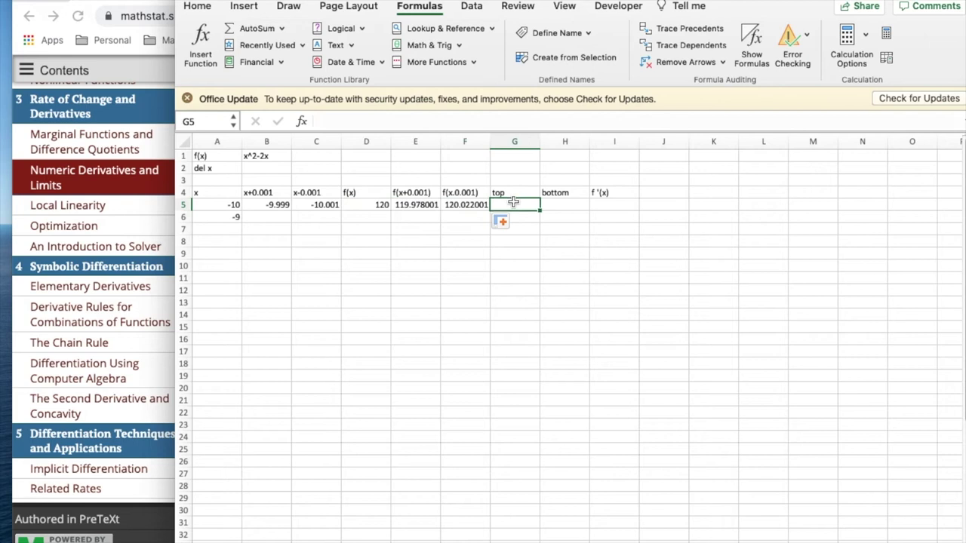
pyautogui.write('=')
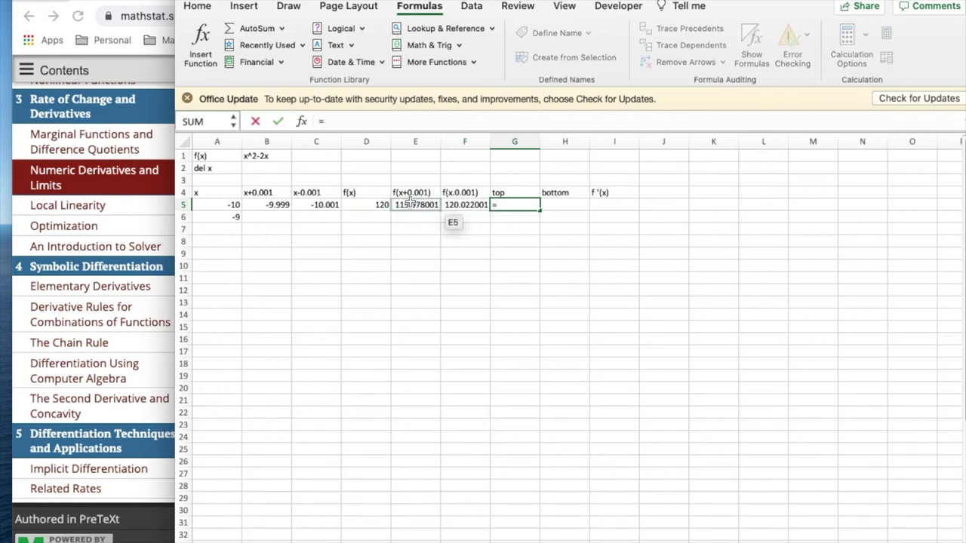
pyautogui.click(419, 205)
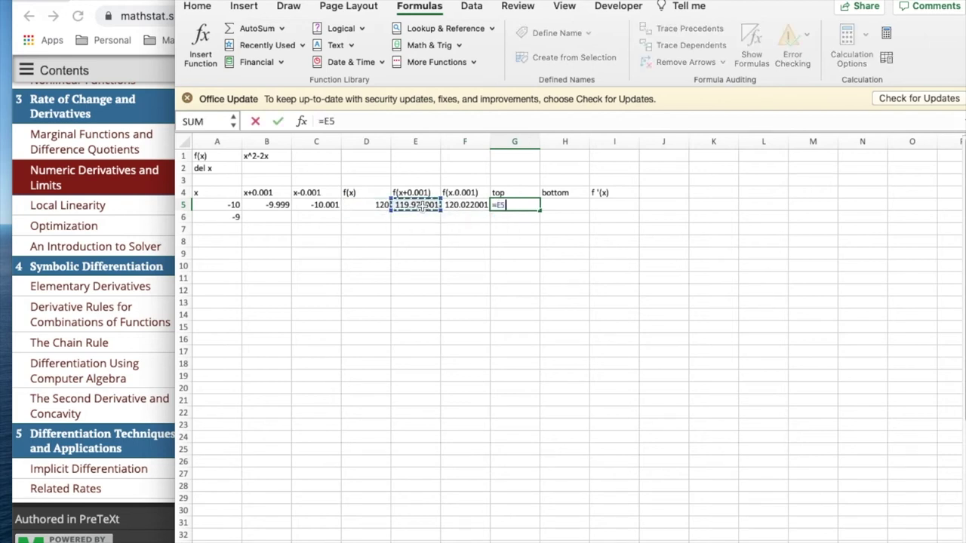
pyautogui.write('-')
pyautogui.click(457, 204)
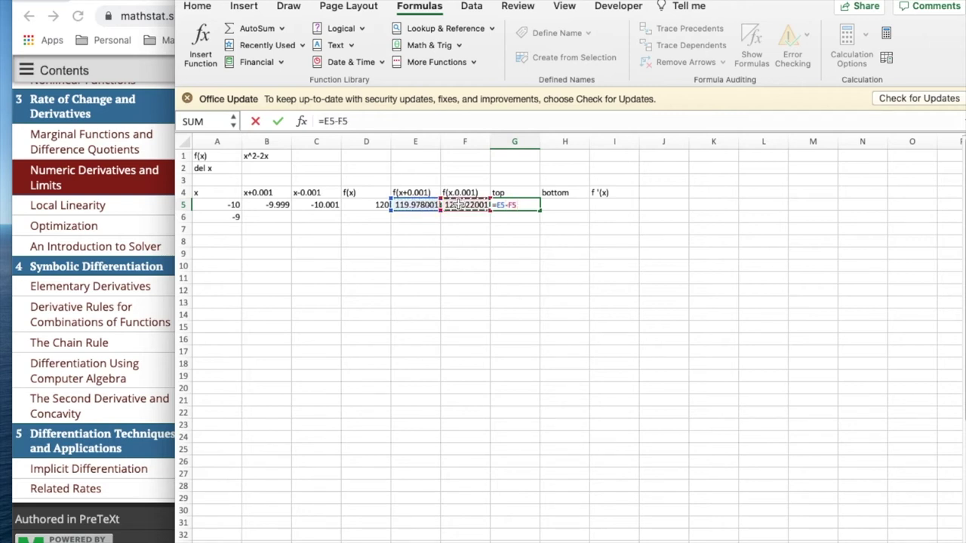
pyautogui.press('Return')
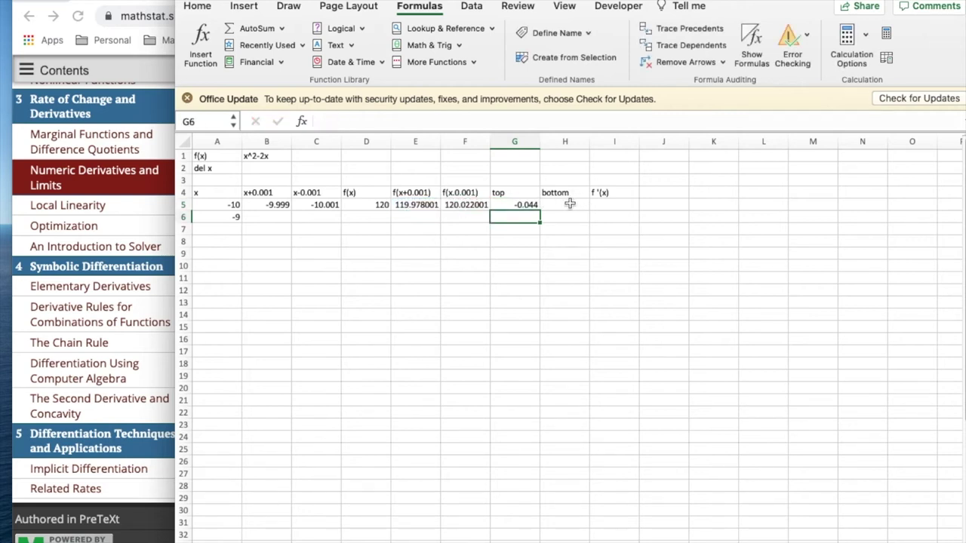
# Enter the formula =2*0.001 in H5 under the bottom heading.
pyautogui.click(570, 204)
pyautogui.write('=')
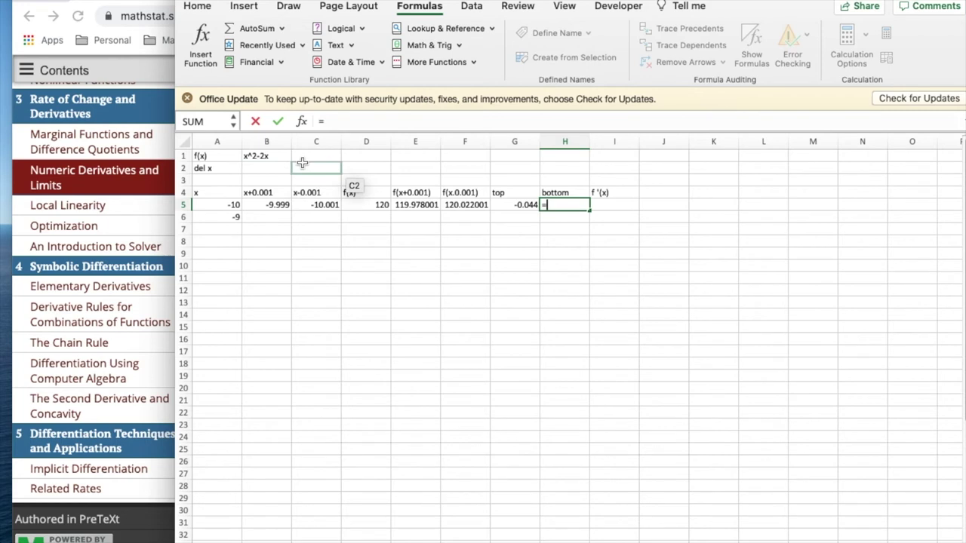
pyautogui.write('2*0.001')
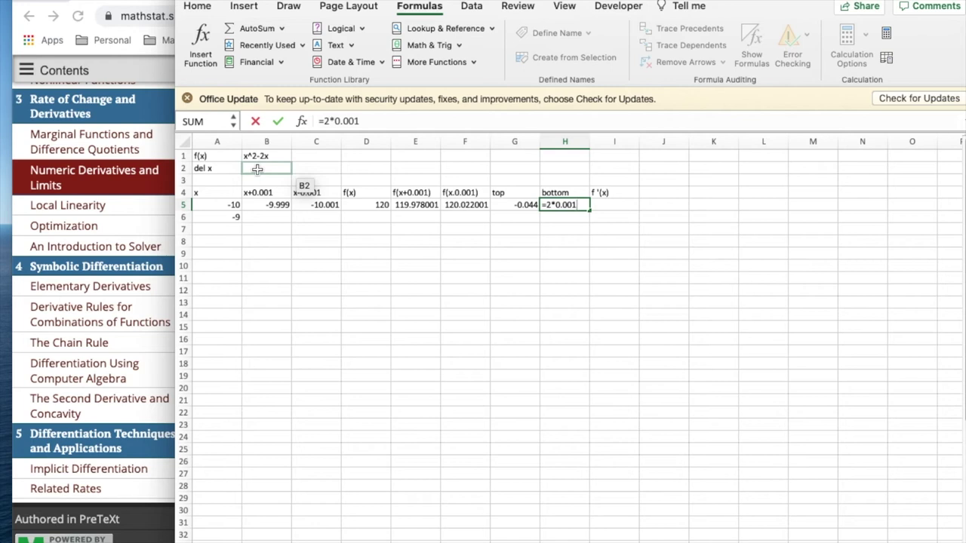
pyautogui.press('Return')
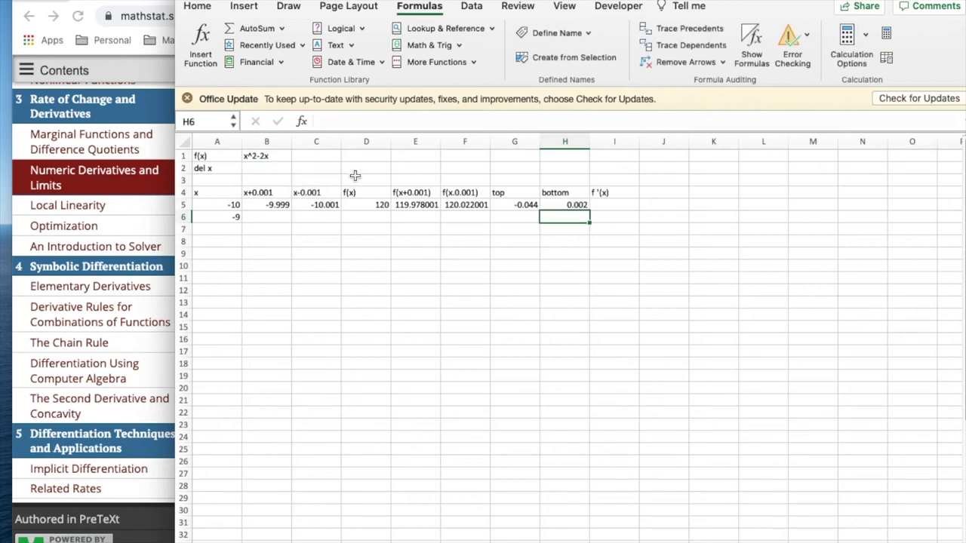
# Enter the formula =G5/H5 in I5 under the f '(x) heading to compute the derivative.
pyautogui.click(613, 205)
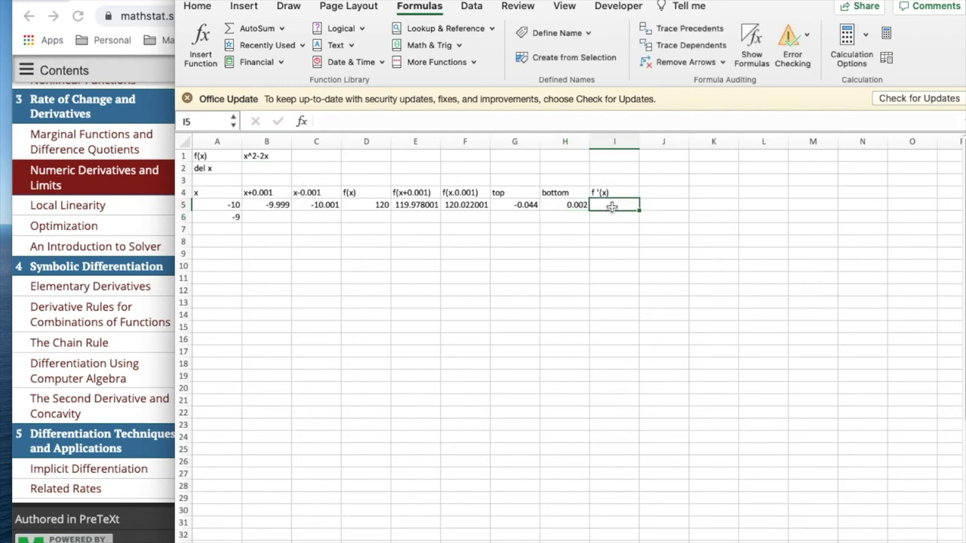
pyautogui.write('=')
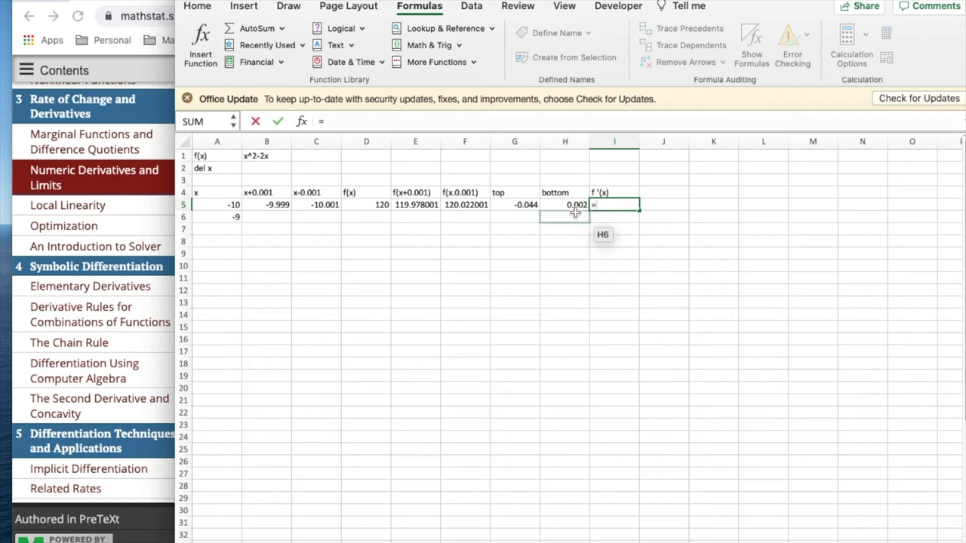
pyautogui.click(516, 206)
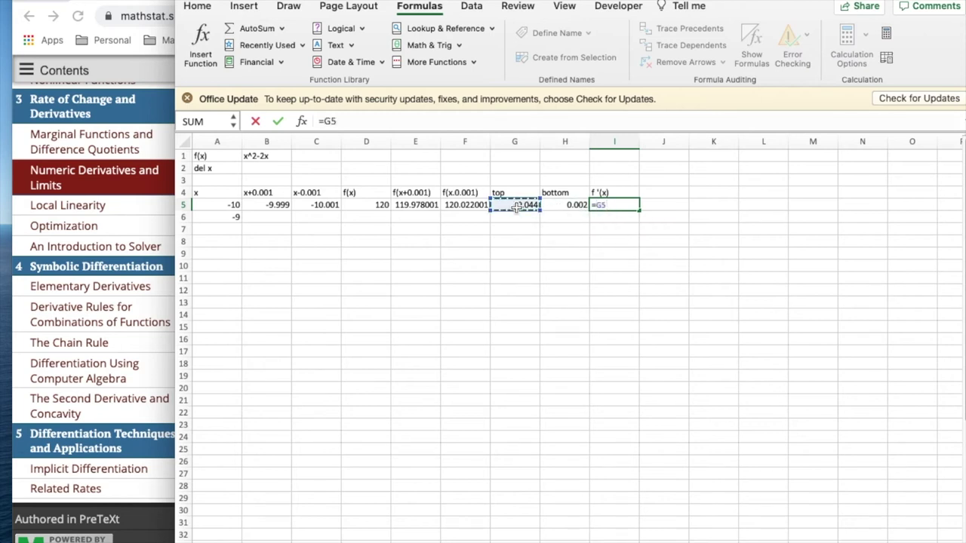
pyautogui.write('/')
pyautogui.click(572, 204)
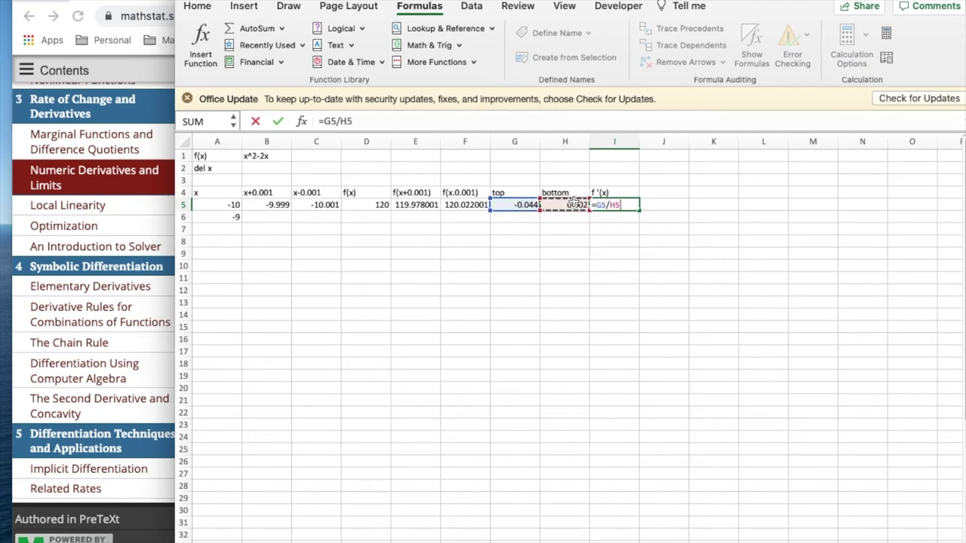
pyautogui.press('Return')
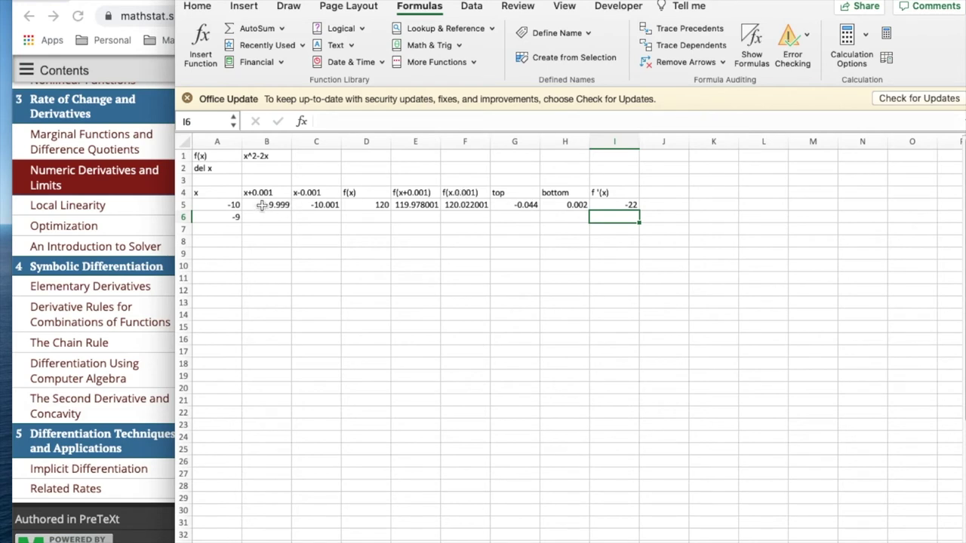
# Fill the row formulas and the x series from -10 to 10 down through row 25.
pyautogui.moveTo(261, 205); pyautogui.dragTo(636, 242)
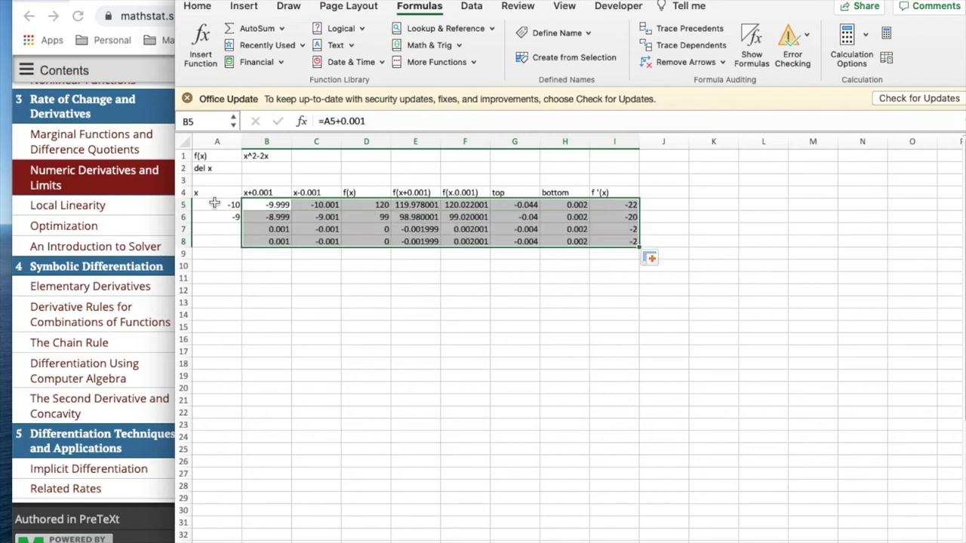
pyautogui.moveTo(214, 203); pyautogui.dragTo(622, 452)
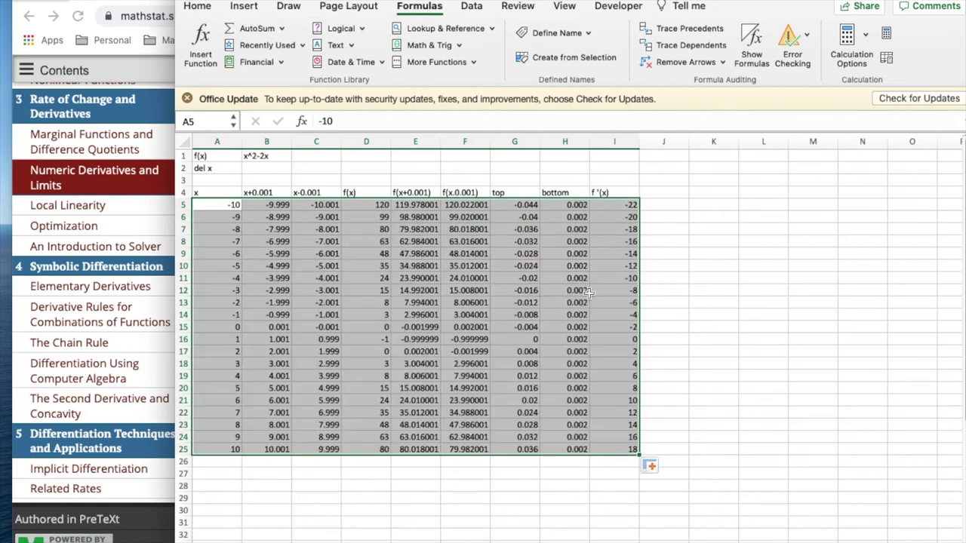
pyautogui.click(689, 256)
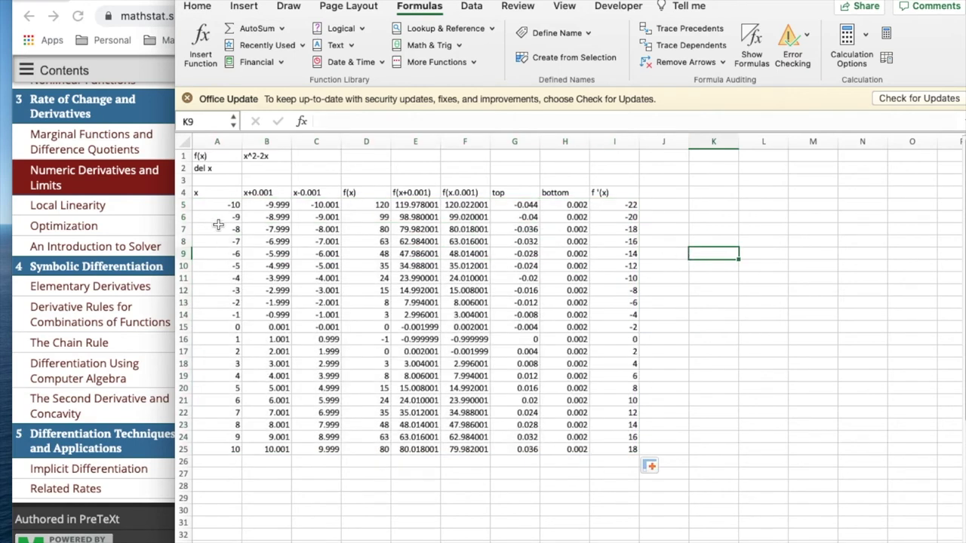
# Plot the x, f(x) and f '(x) columns, headings included, as a smooth-line scatter chart with markers, and place it beside the table.
pyautogui.moveTo(216, 190); pyautogui.dragTo(202, 446)
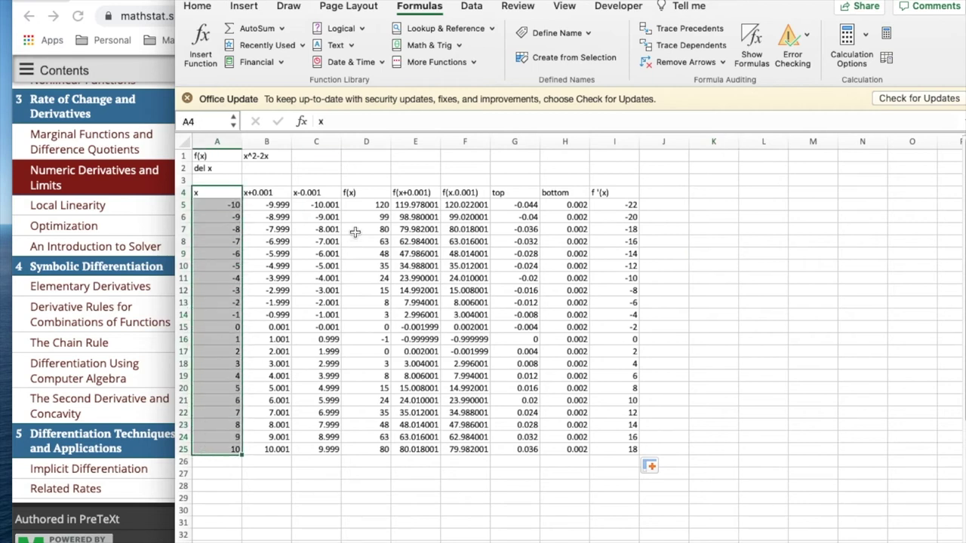
pyautogui.moveTo(373, 190); pyautogui.dragTo(347, 451)
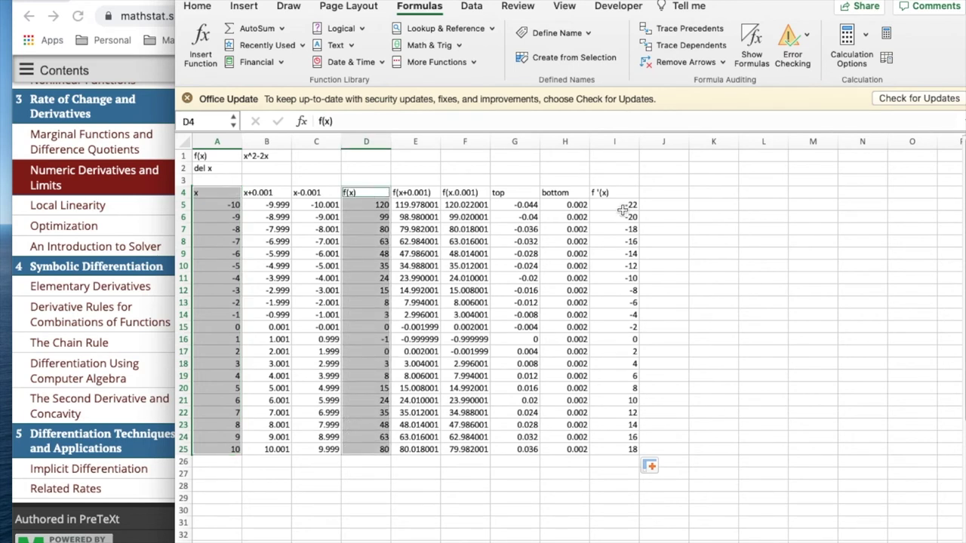
pyautogui.moveTo(623, 190); pyautogui.dragTo(618, 448)
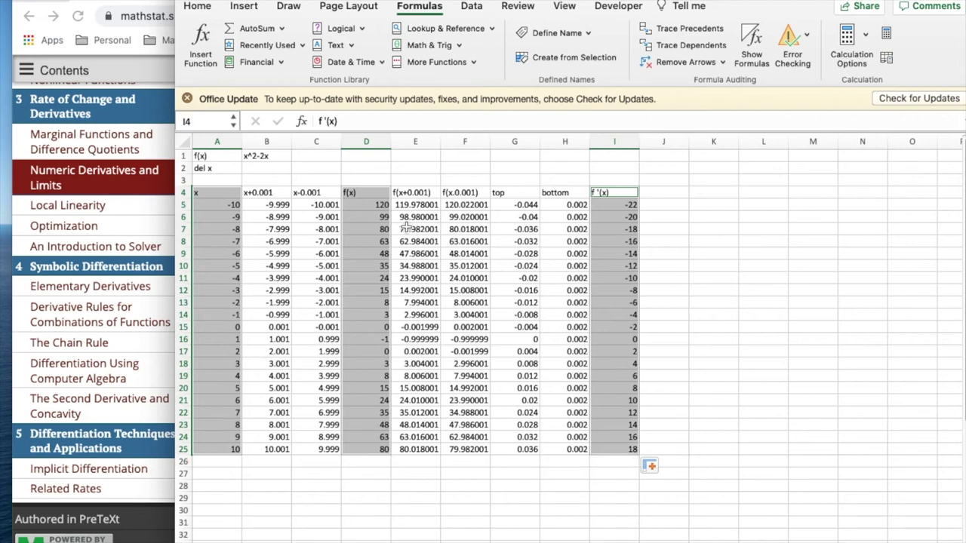
pyautogui.click(247, 7)
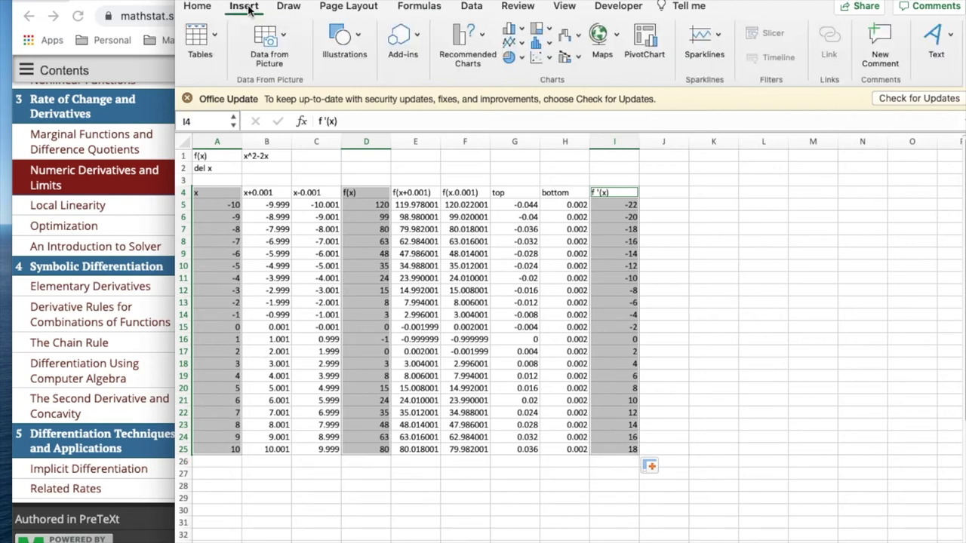
pyautogui.click(548, 59)
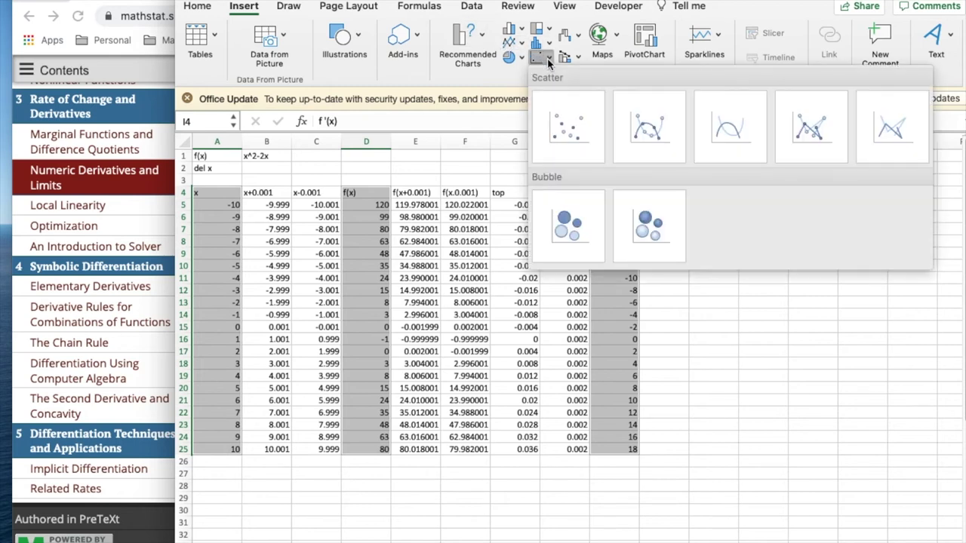
pyautogui.click(641, 125)
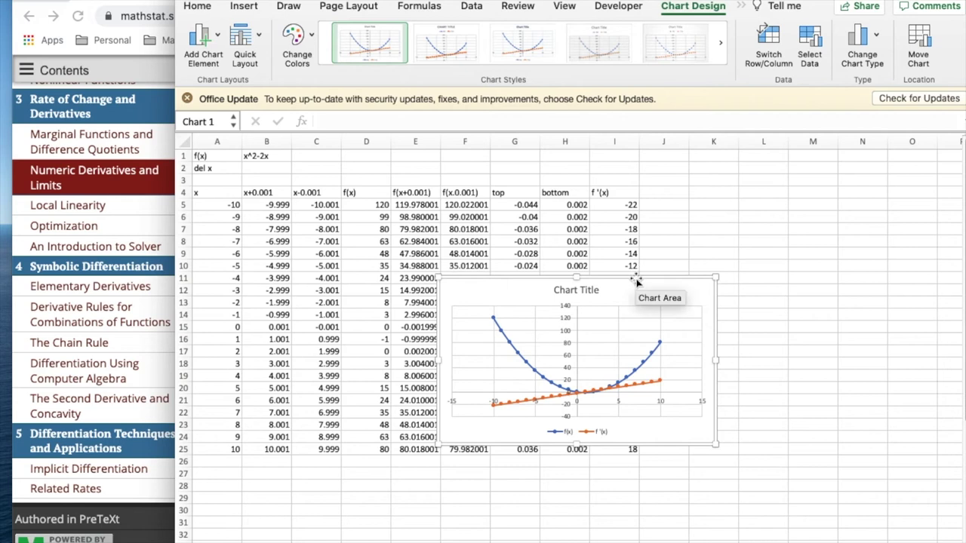
pyautogui.moveTo(641, 280); pyautogui.dragTo(853, 213)
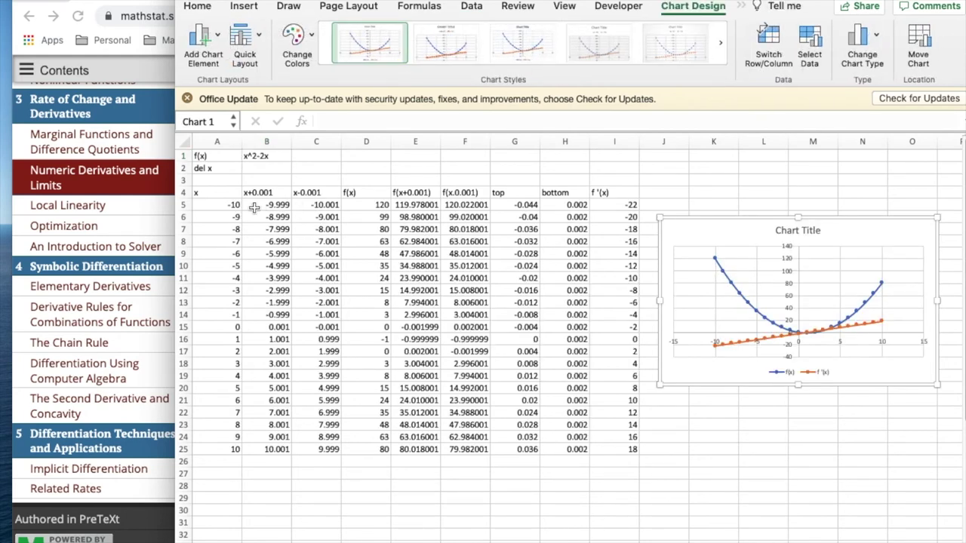
# Copy the first three data rows, A5:I7, and paste them at A5 of the blank template sheet.
pyautogui.moveTo(240, 205); pyautogui.dragTo(612, 231)
pyautogui.press('cmd+c')
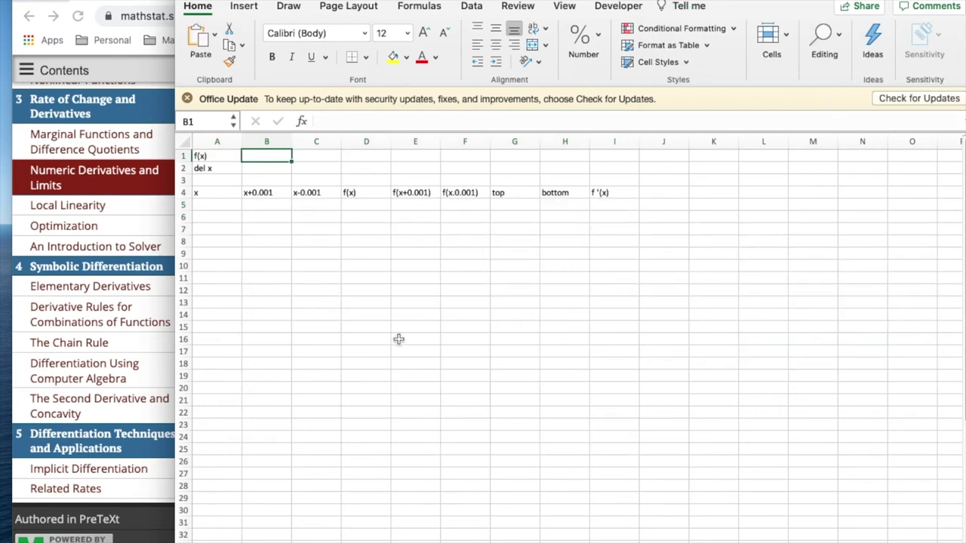
pyautogui.click(216, 206)
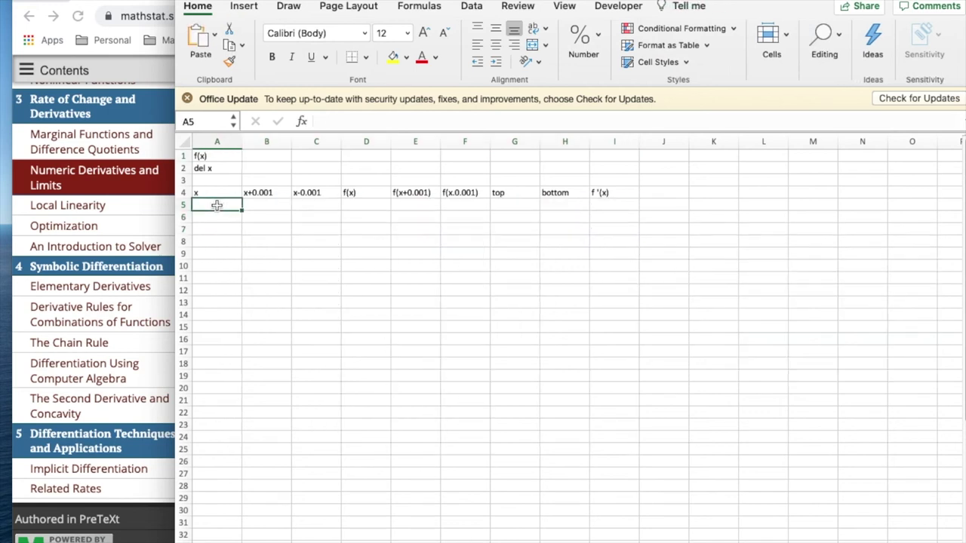
pyautogui.press('super+v')
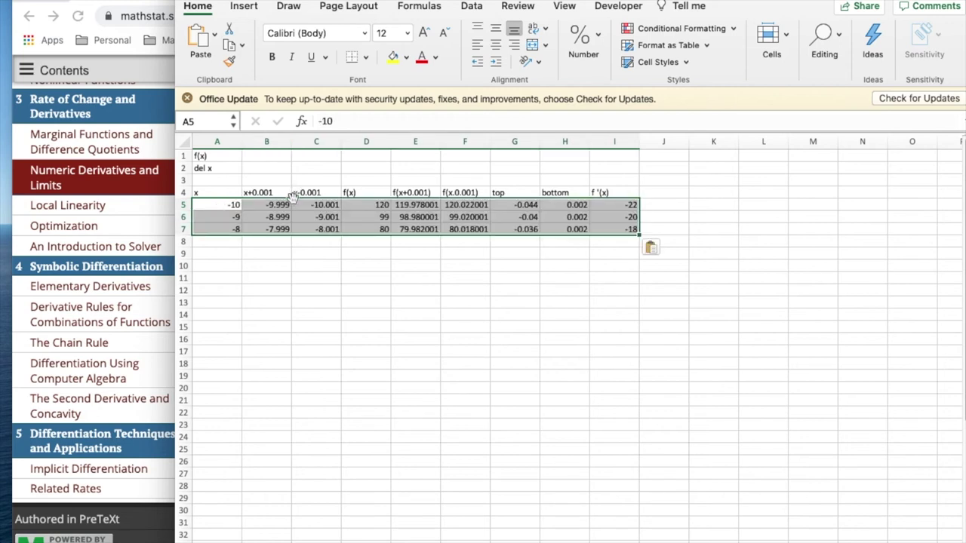
# Enter x^4-4x^3_2x^2_7 as the new function in B1 beside the f(x) label.
pyautogui.click(264, 155)
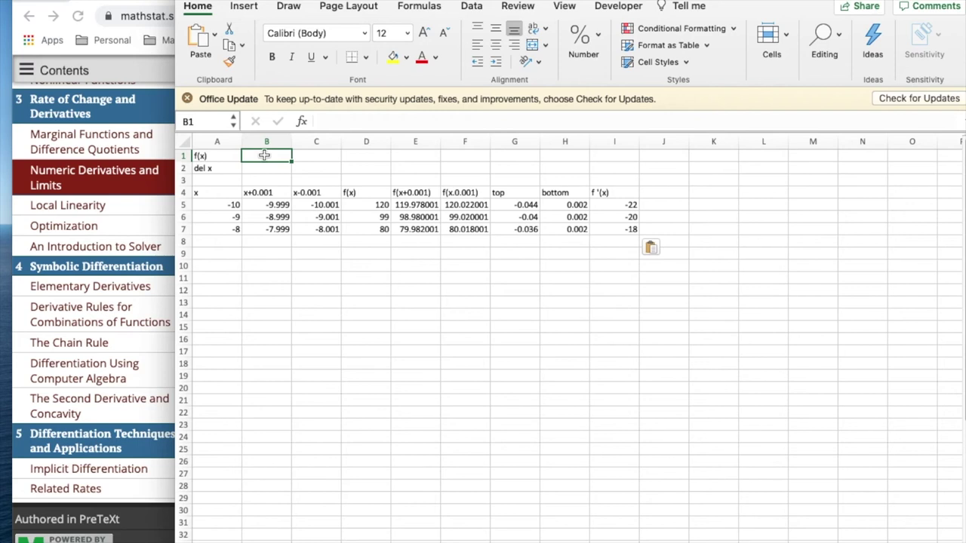
pyautogui.write('x^4-4x^3_2x^2_7')
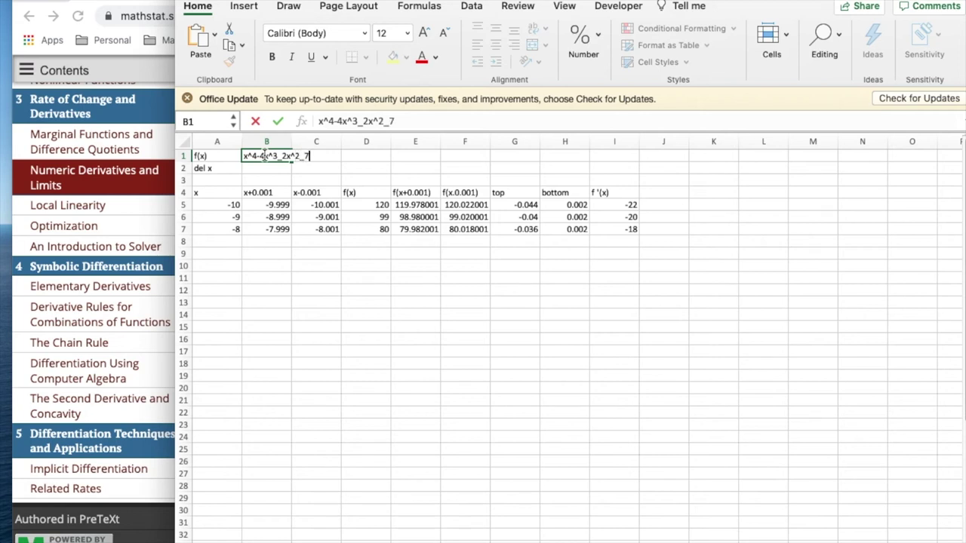
pyautogui.press('Return')
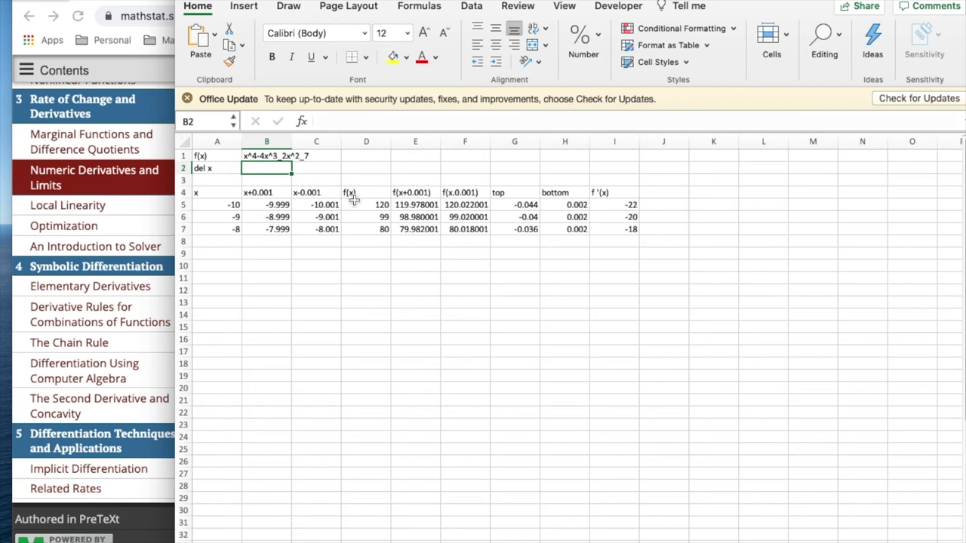
pyautogui.click(356, 202)
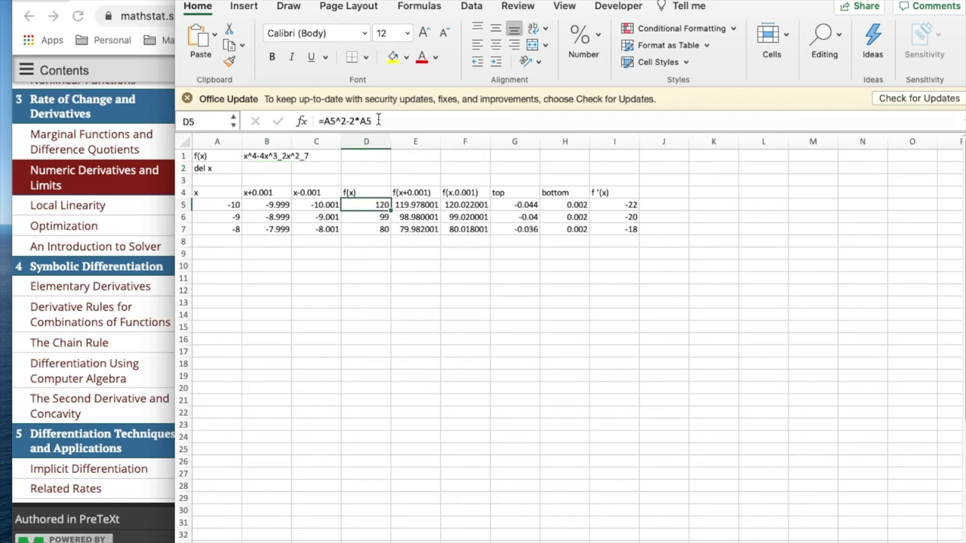
pyautogui.press('Down')
# Replace the two underscores in the B1 function so it reads x^4-4x^3+2x^2-7.
pyautogui.click(270, 155)
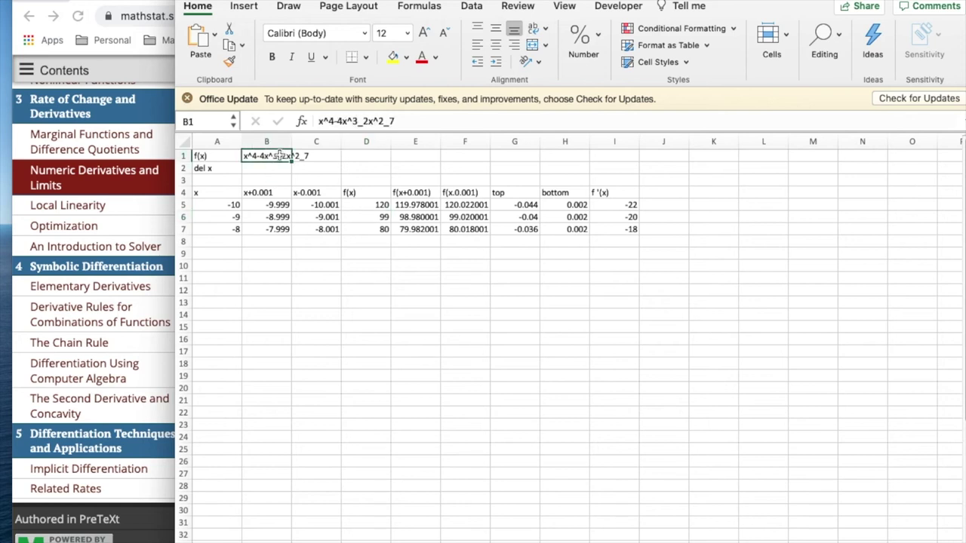
pyautogui.moveTo(362, 122); pyautogui.dragTo(357, 122)
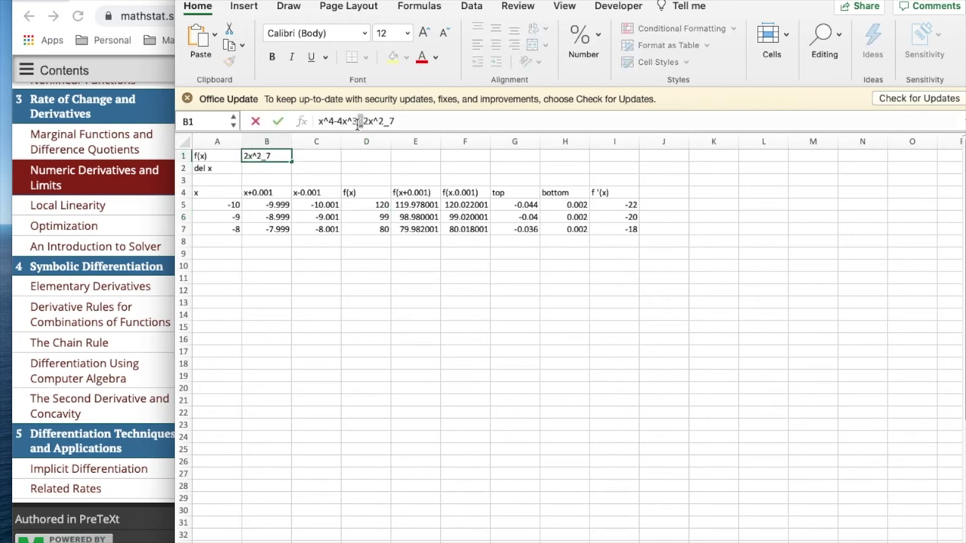
pyautogui.write('+')
pyautogui.moveTo(389, 122); pyautogui.dragTo(384, 121)
pyautogui.write('-')
pyautogui.press('Return')
# Rewrite the first f(x) formula in D5 as =A5^4-4*A5^3+2*A5-7.
pyautogui.click(370, 202)
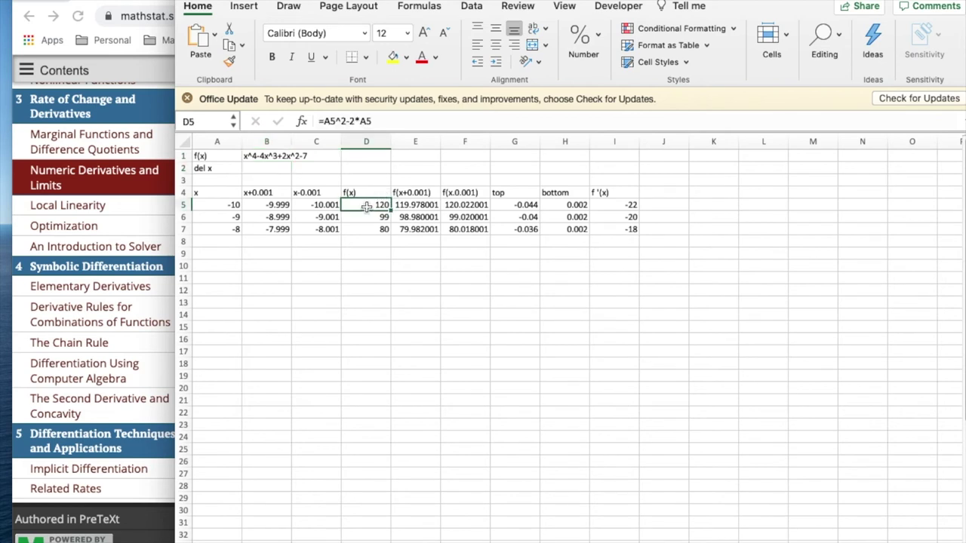
pyautogui.moveTo(381, 122); pyautogui.dragTo(344, 123)
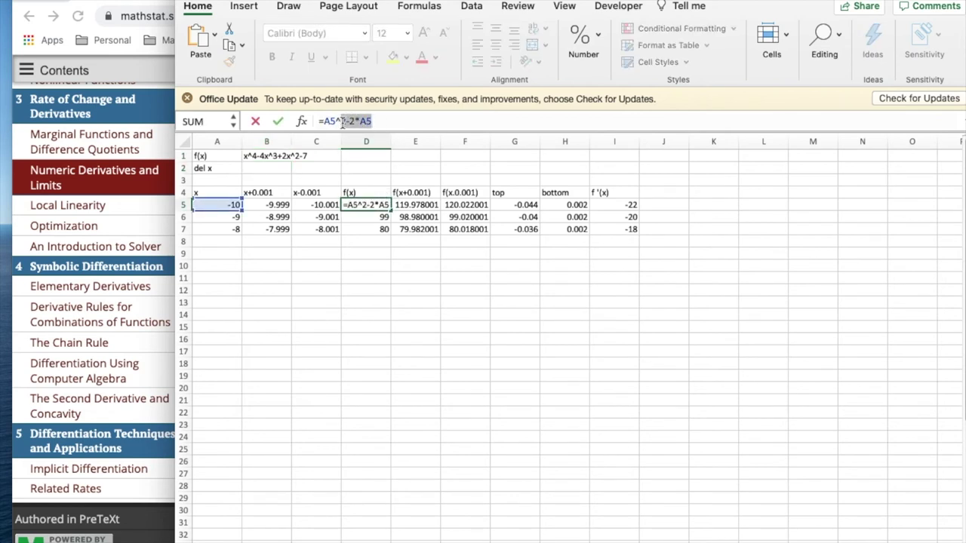
pyautogui.write('4')
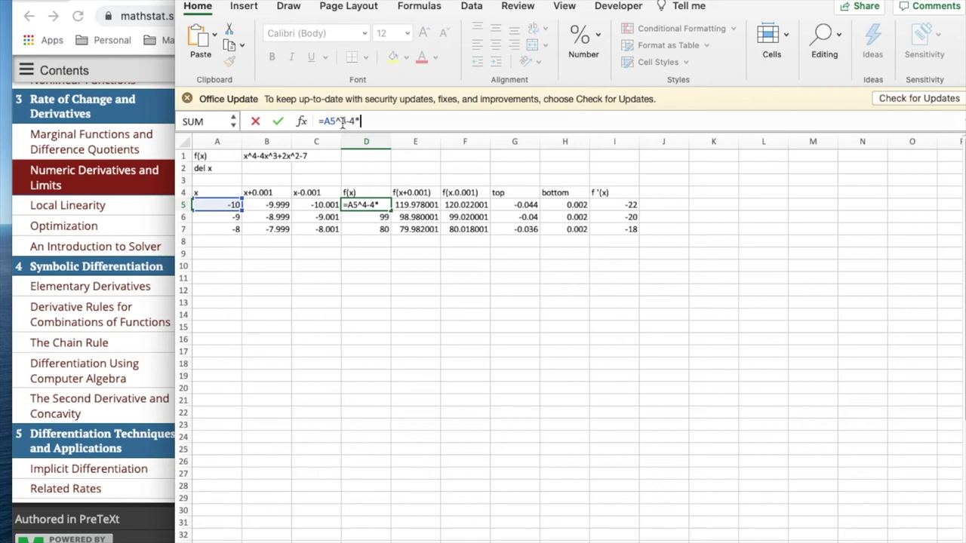
pyautogui.write('-4*a5^3+2*')
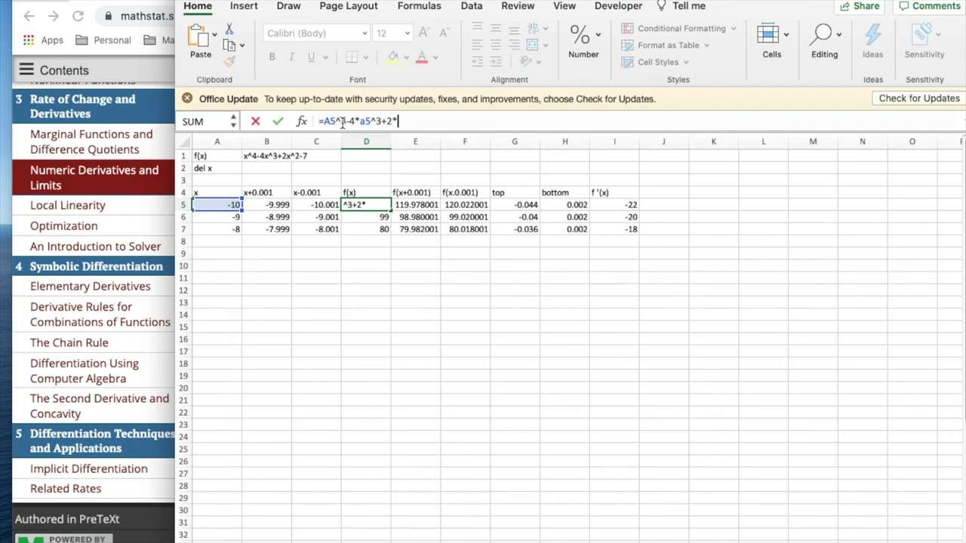
pyautogui.write('5')
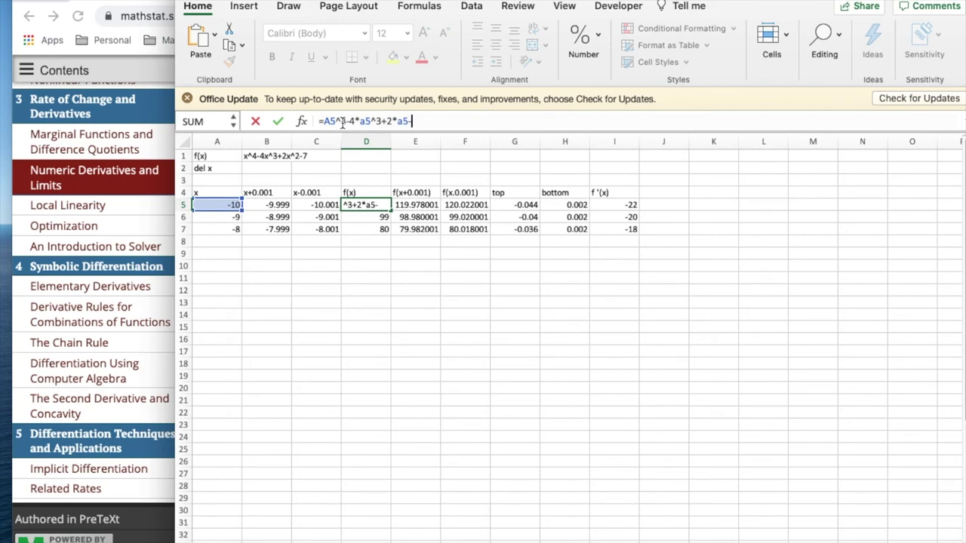
pyautogui.write('-7')
pyautogui.press('Return')
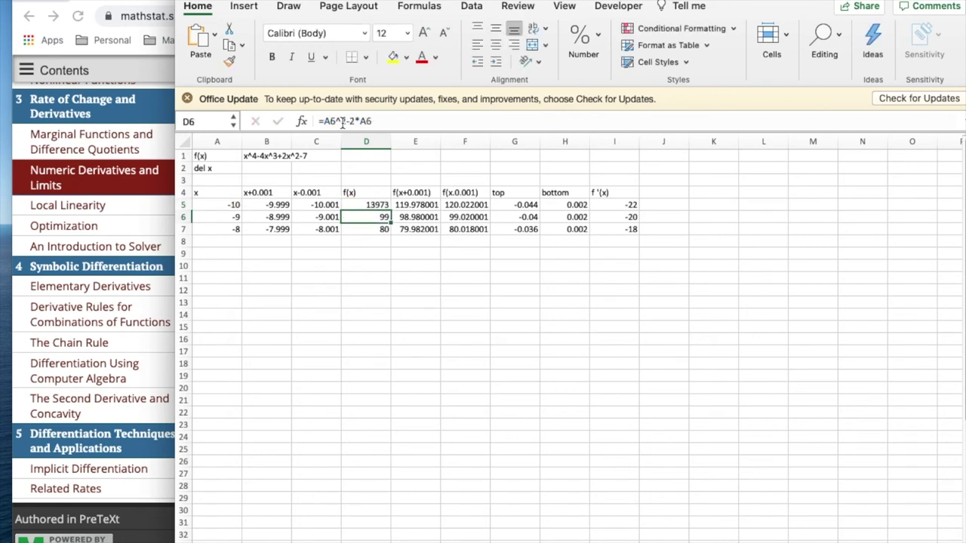
# With formulas shown temporarily, fill the D5 formula through D5:F7, and extend the three data rows down to row 25.
pyautogui.click(383, 204)
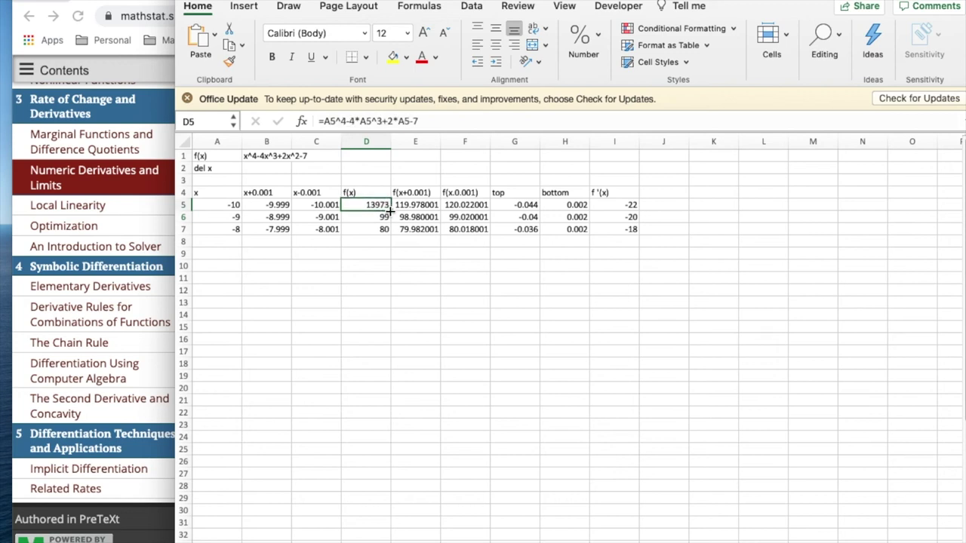
pyautogui.moveTo(390, 210); pyautogui.dragTo(388, 234)
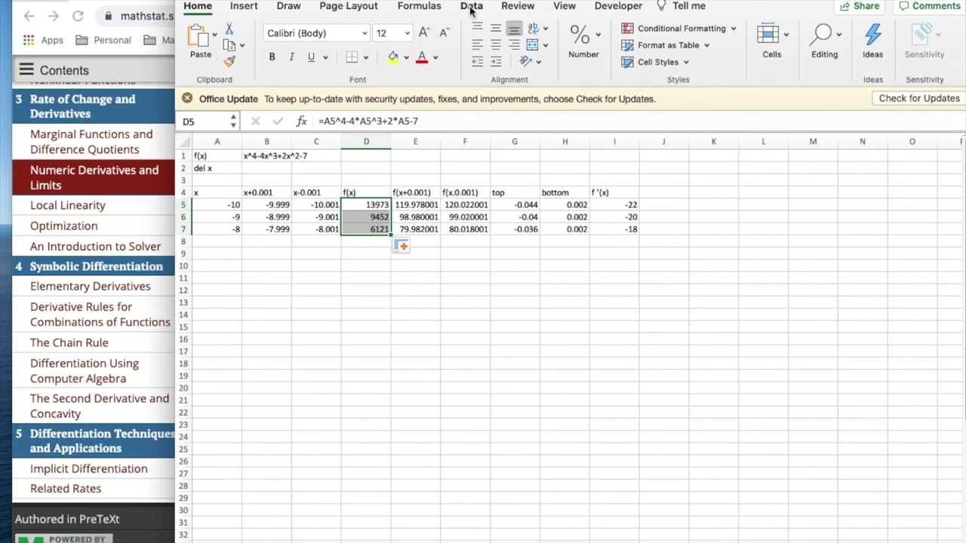
pyautogui.click(424, 8)
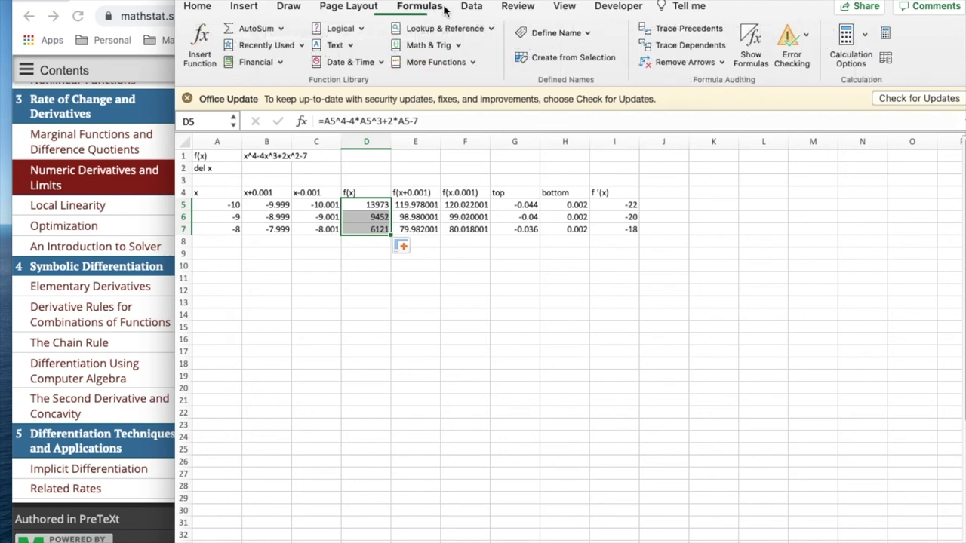
pyautogui.click(751, 38)
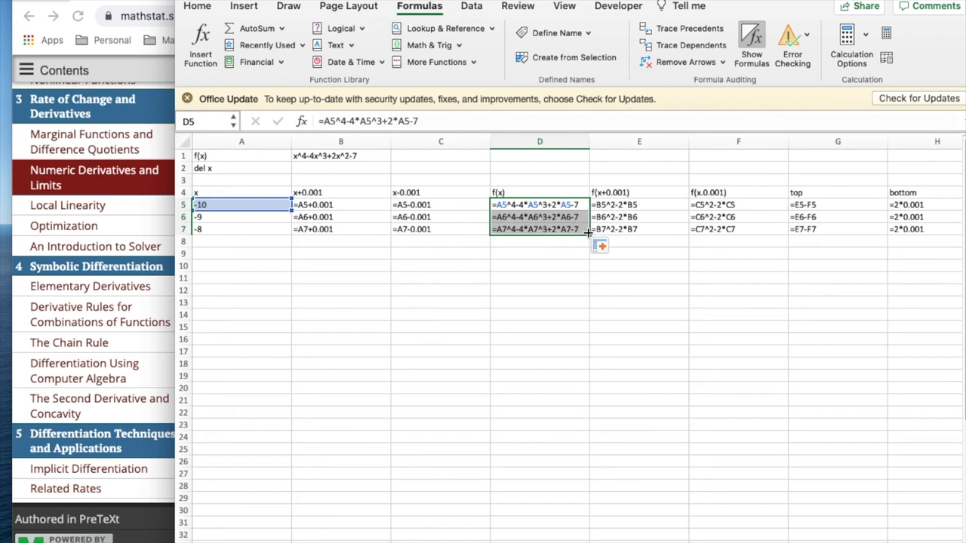
pyautogui.moveTo(588, 232); pyautogui.dragTo(762, 229)
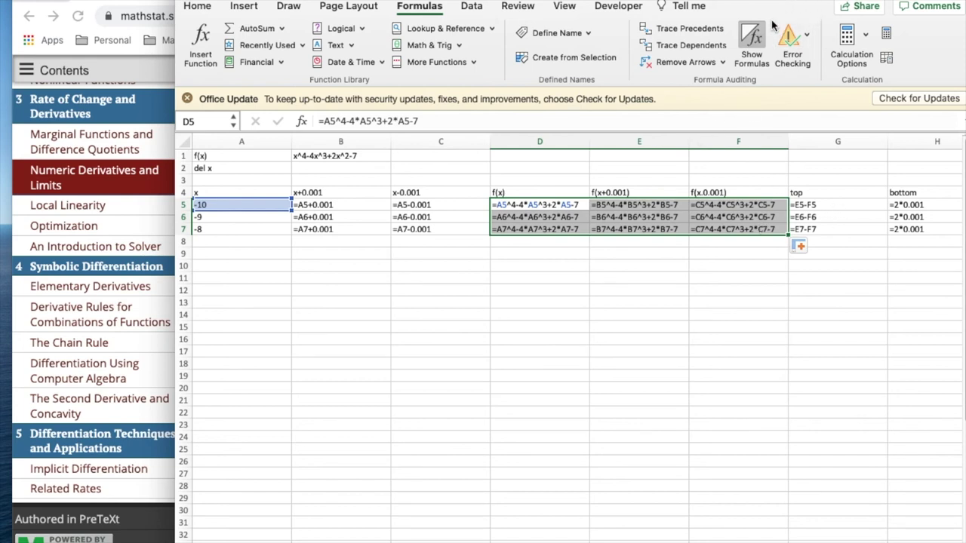
pyautogui.click(751, 42)
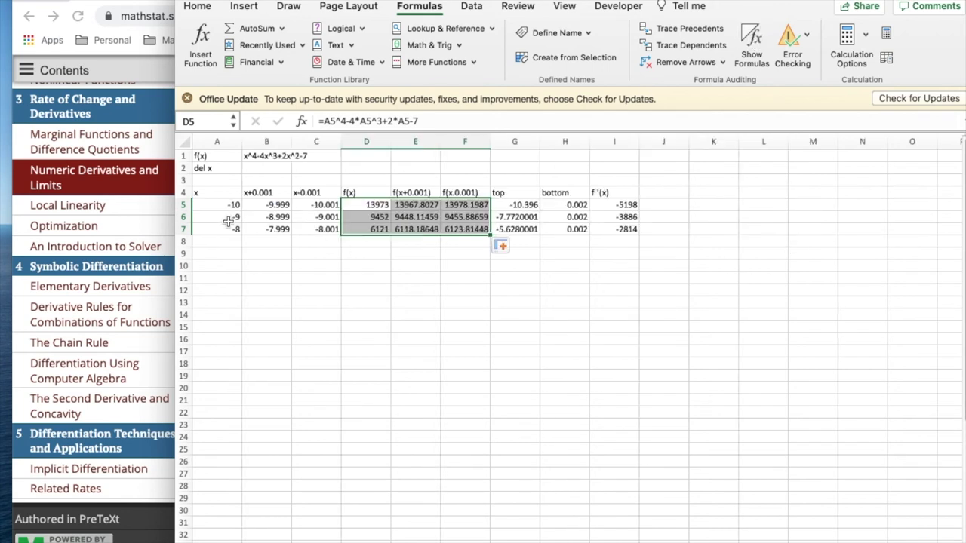
pyautogui.moveTo(212, 205); pyautogui.dragTo(617, 456)
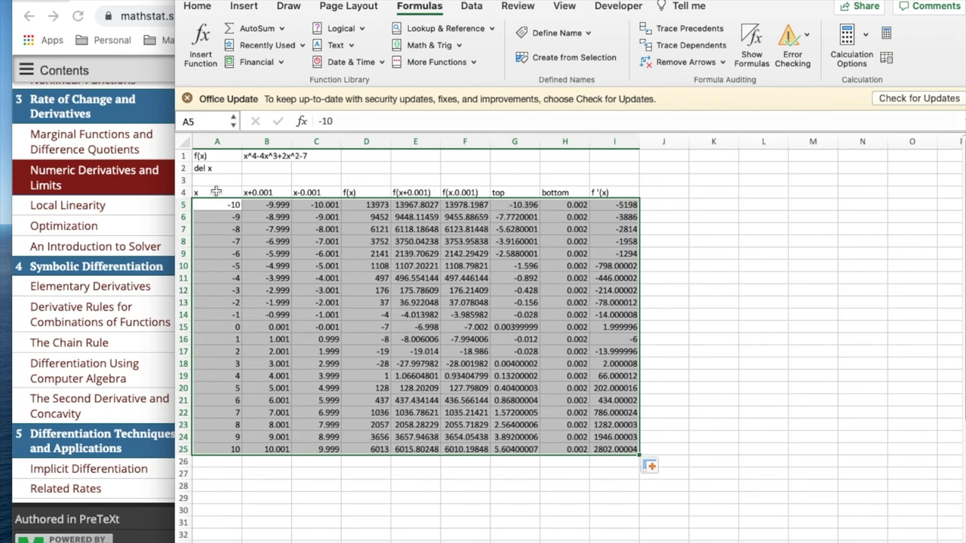
# Plot A4:A25, D4:D25 and I4:I25 as a smooth-line scatter chart with markers, and place it beside the table.
pyautogui.moveTo(217, 192); pyautogui.dragTo(201, 449)
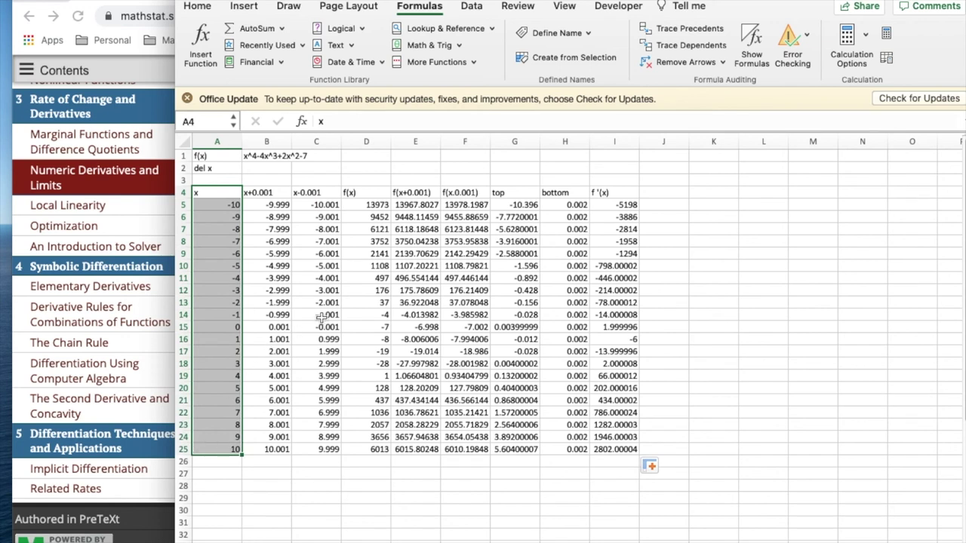
pyautogui.moveTo(374, 192); pyautogui.dragTo(349, 447)
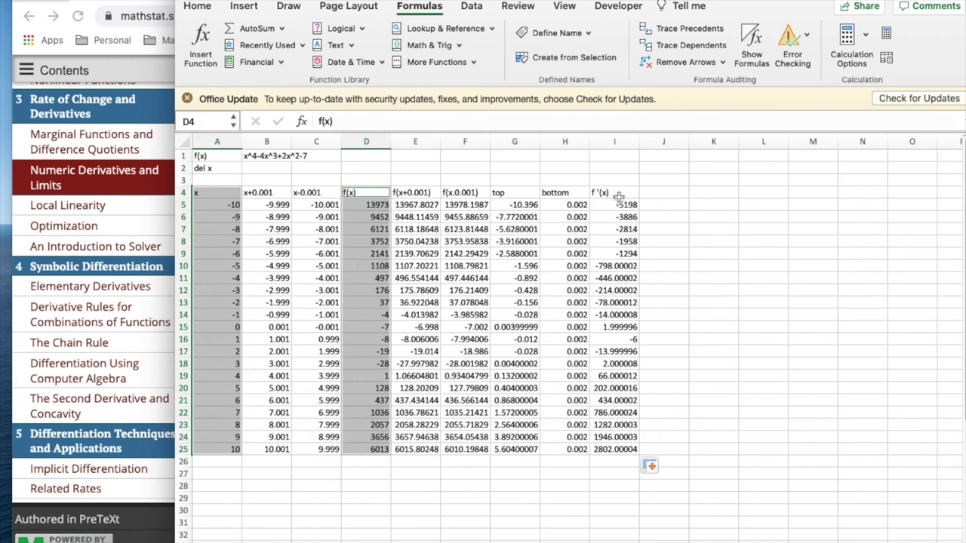
pyautogui.moveTo(619, 195); pyautogui.dragTo(611, 449)
pyautogui.click(243, 7)
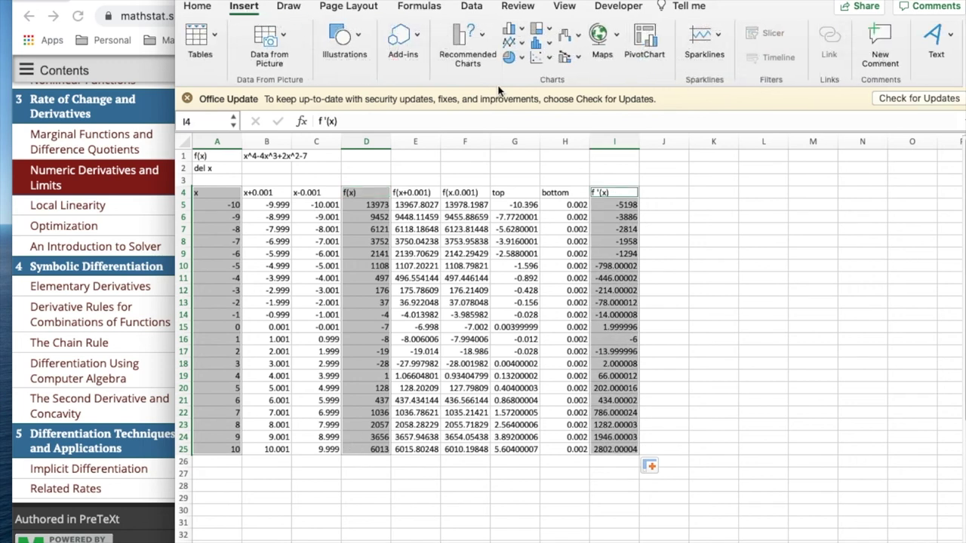
pyautogui.click(547, 59)
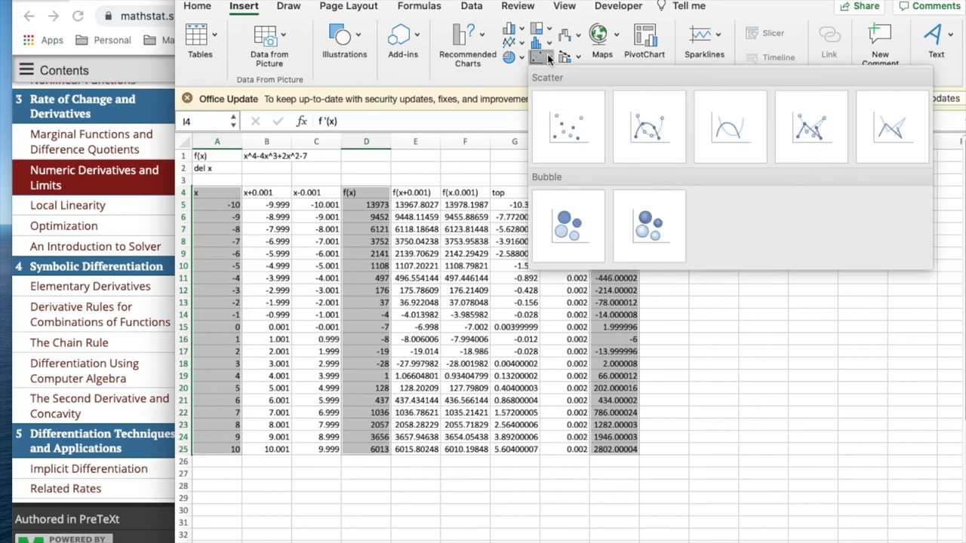
pyautogui.click(635, 117)
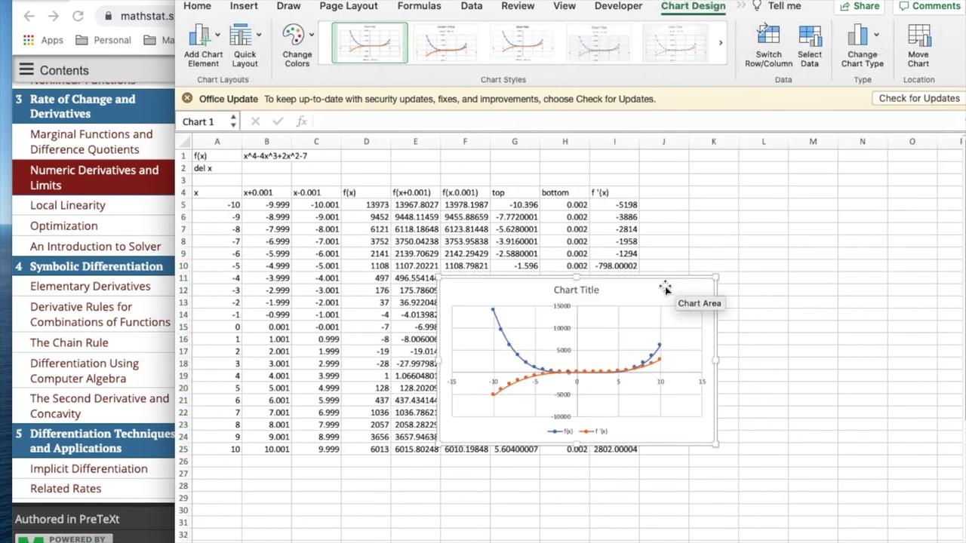
pyautogui.moveTo(662, 279); pyautogui.dragTo(871, 240)
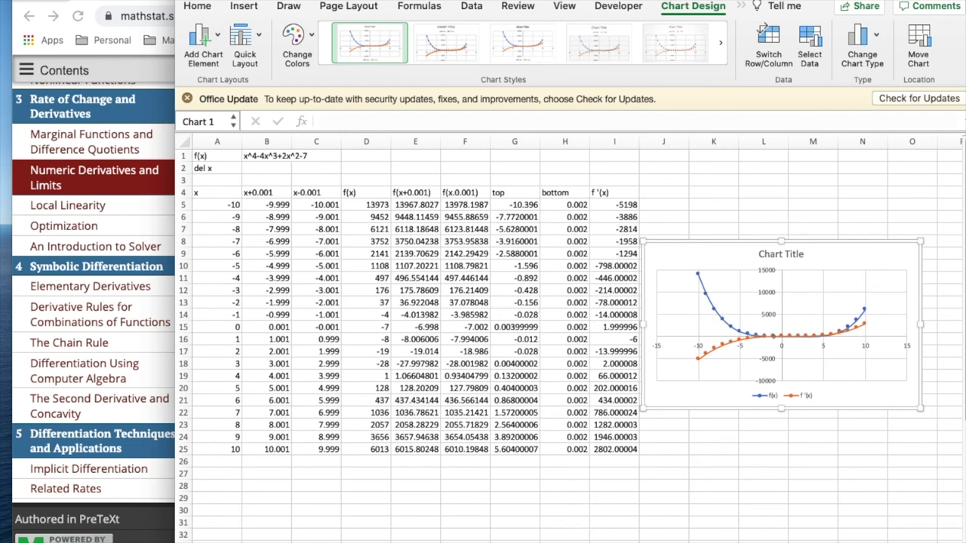
# On the ax^2+bx+c sheet, chart the x, f(x) and f '(x) columns as a smooth-line scatter with markers beside the table.
pyautogui.click(573, 541)
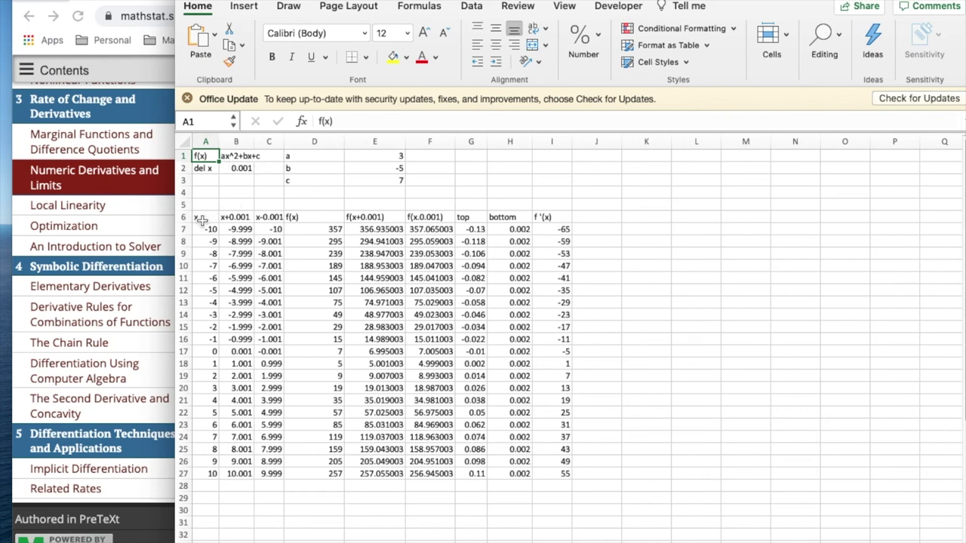
pyautogui.moveTo(198, 219); pyautogui.dragTo(184, 473)
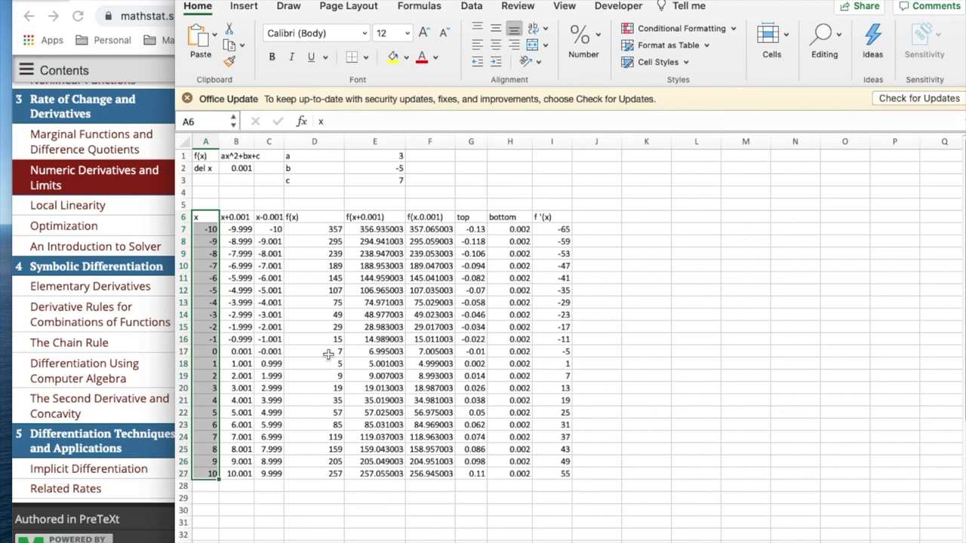
pyautogui.keyDown('super'); pyautogui.click(327, 220); pyautogui.keyUp('super')
pyautogui.moveTo(326, 219); pyautogui.dragTo(314, 473)
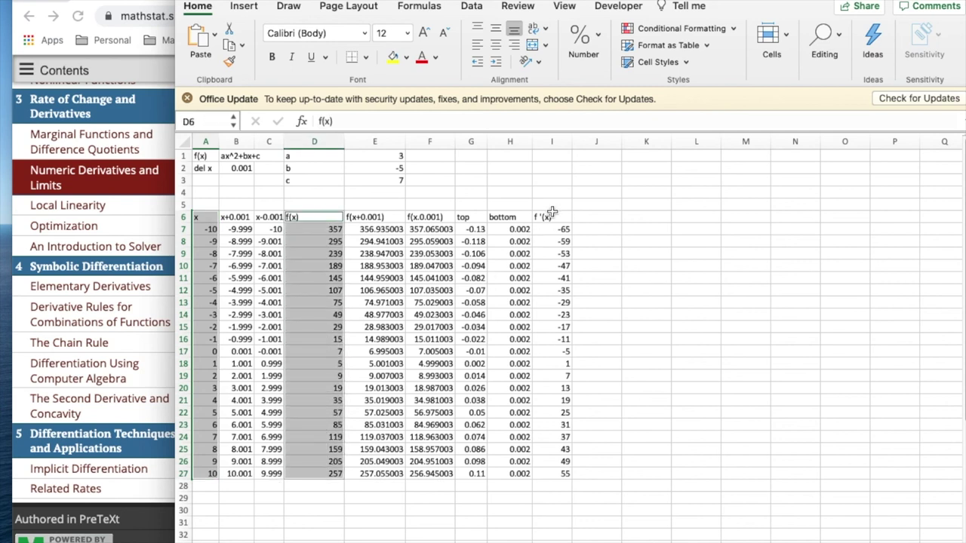
pyautogui.moveTo(551, 216); pyautogui.dragTo(547, 478)
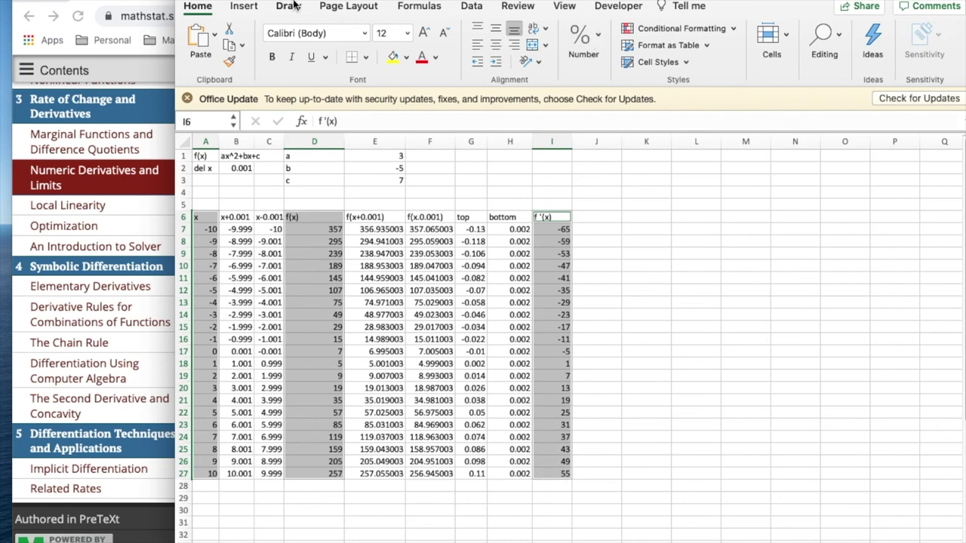
pyautogui.click(244, 8)
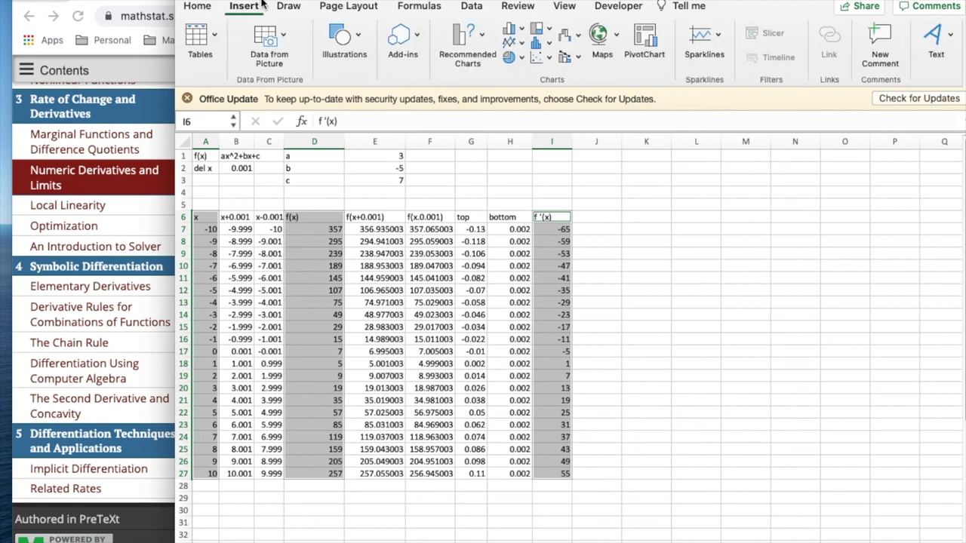
pyautogui.click(542, 57)
pyautogui.click(649, 125)
pyautogui.moveTo(799, 268); pyautogui.dragTo(823, 234)
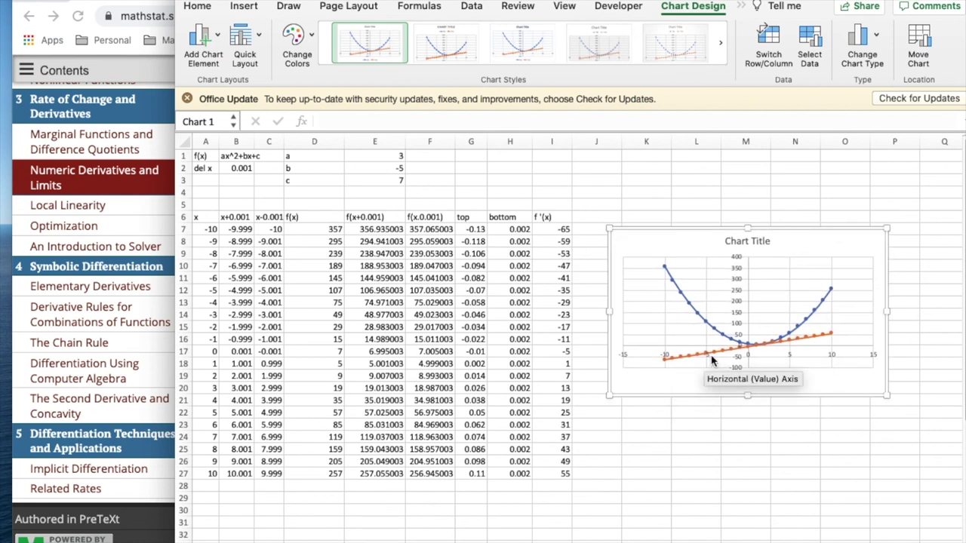
# Add a linear trendline to the f '(x) series and display its equation on the chart.
pyautogui.click(802, 339)
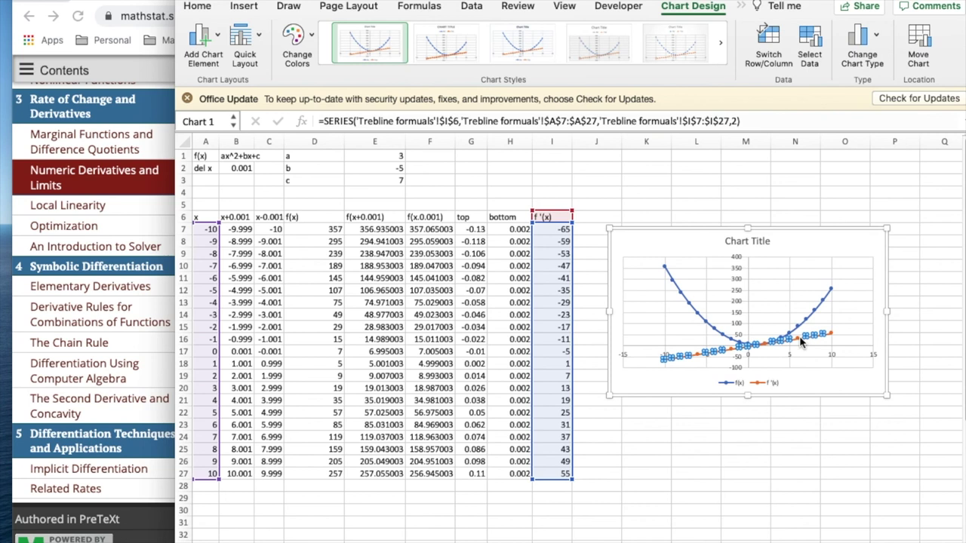
pyautogui.rightClick(798, 336)
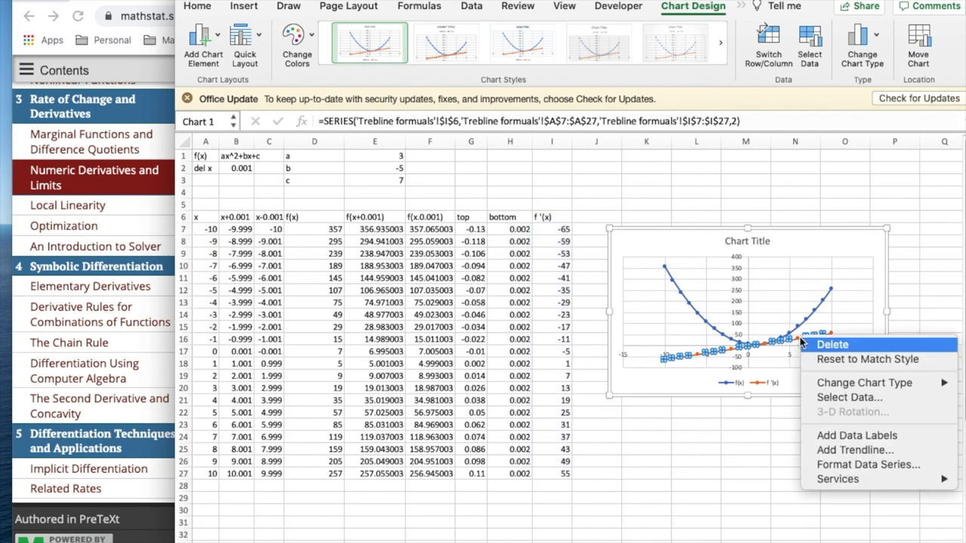
pyautogui.click(830, 451)
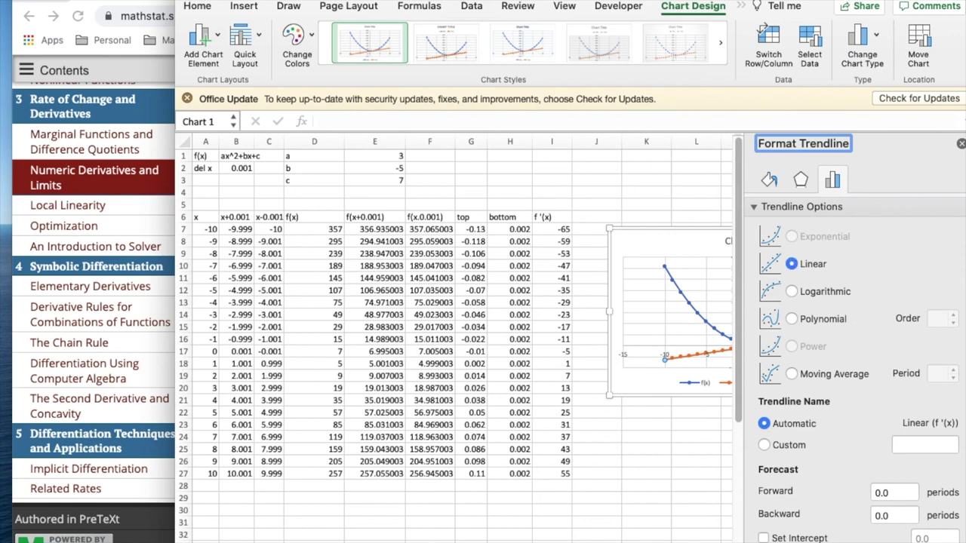
pyautogui.click(960, 143)
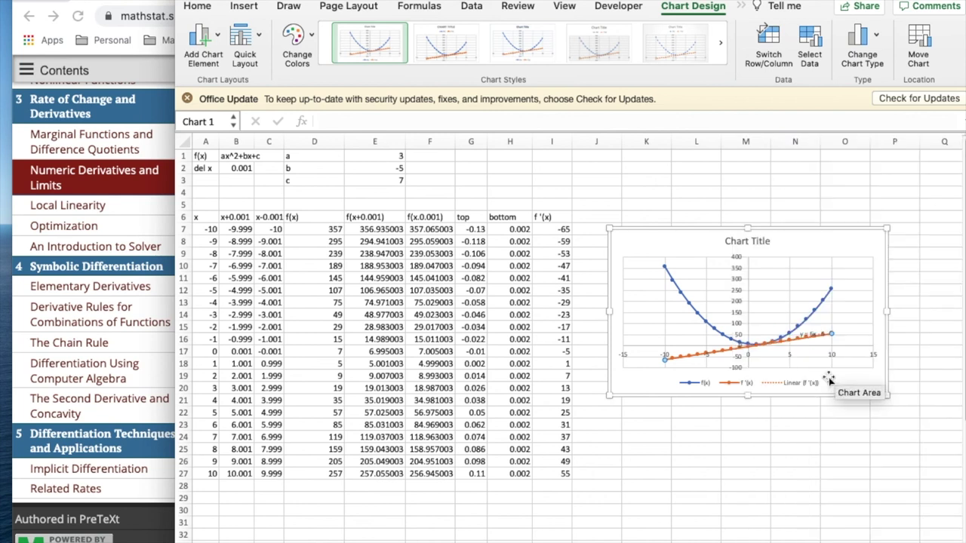
# Move the trendline equation above the f '(x) line into the curve's open area and set its font size to 14.
pyautogui.moveTo(811, 337); pyautogui.dragTo(775, 309)
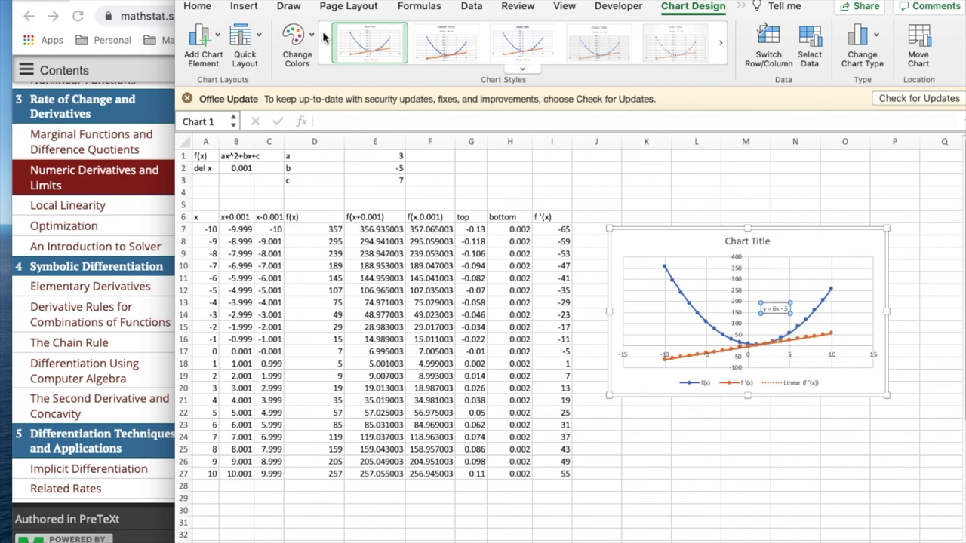
pyautogui.click(198, 7)
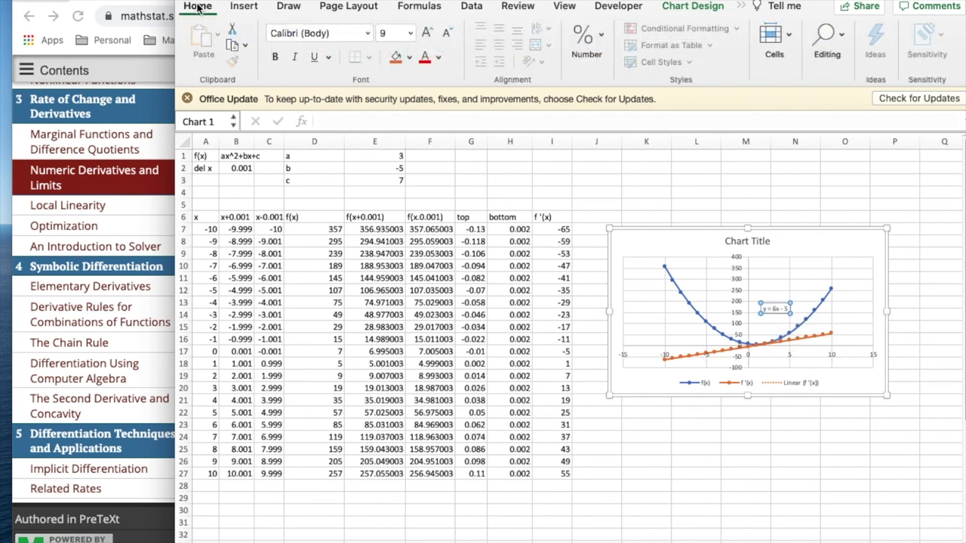
pyautogui.click(407, 34)
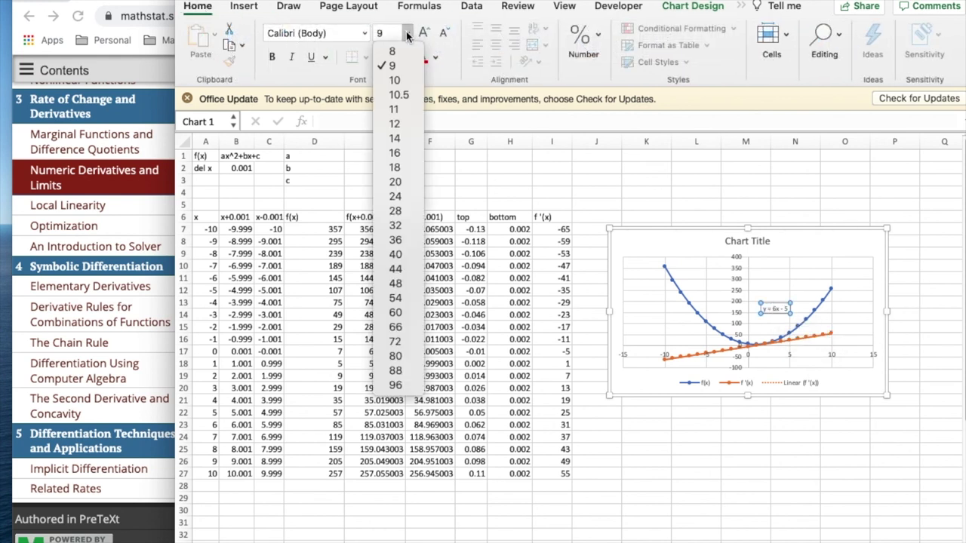
pyautogui.click(395, 141)
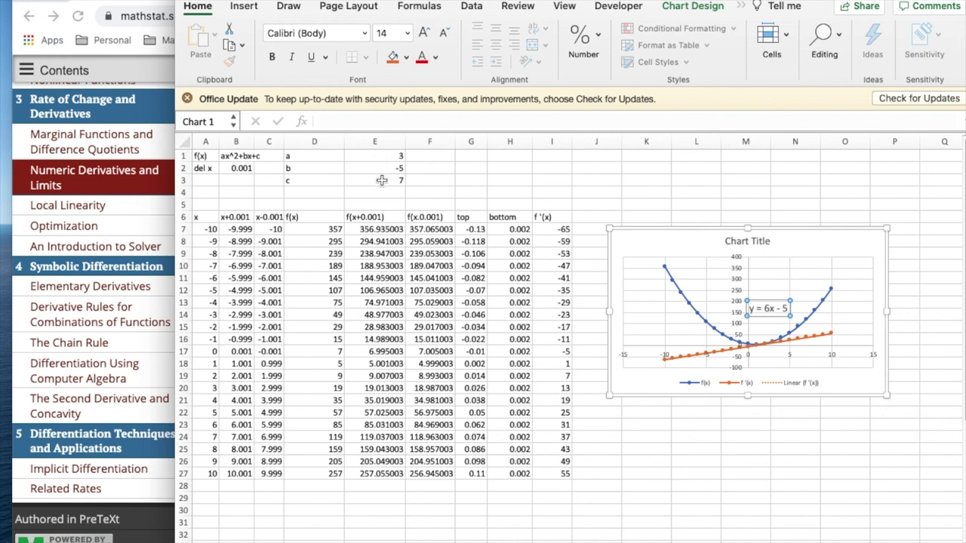
# Set coefficient c in E3 to 23 and coefficient b in E2 to 12.
pyautogui.click(382, 180)
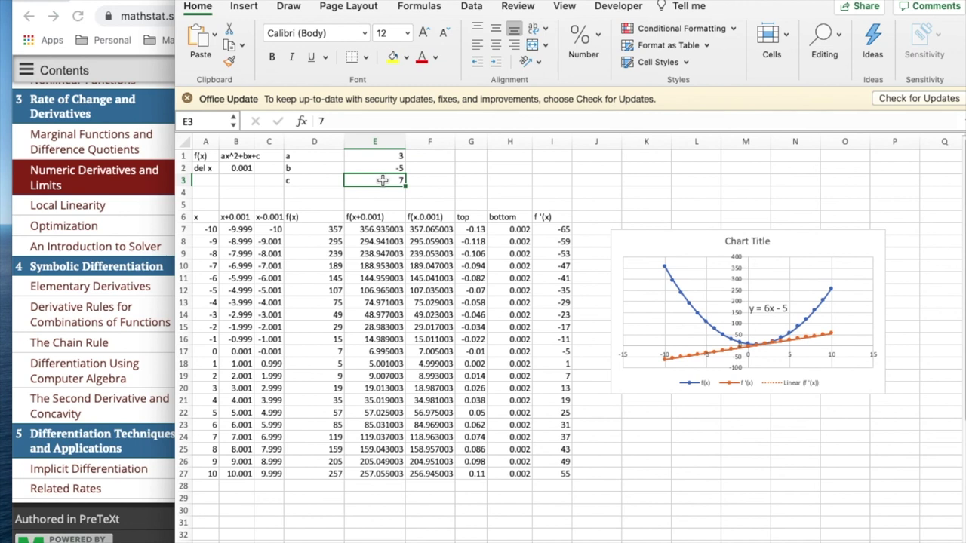
pyautogui.write('23')
pyautogui.press('Return')
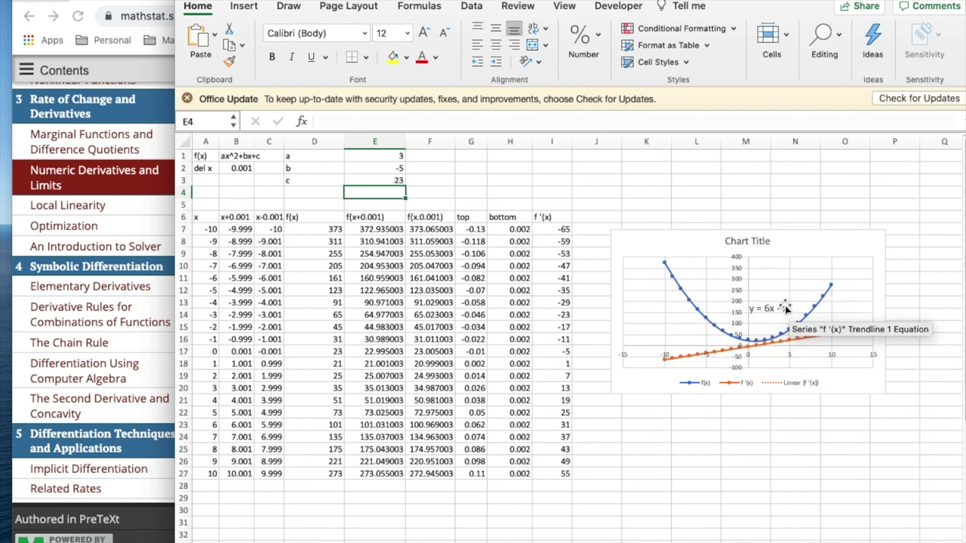
pyautogui.click(385, 168)
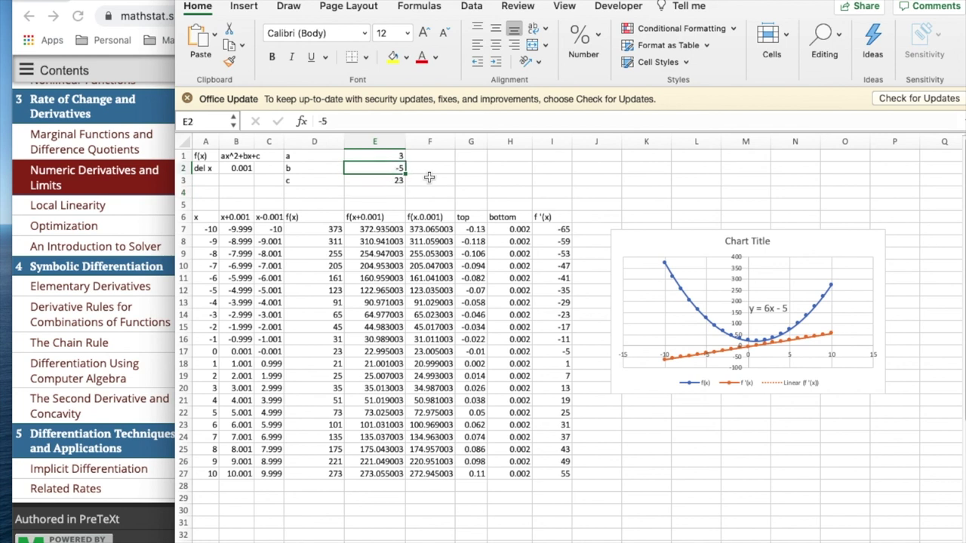
pyautogui.write('12')
pyautogui.press('Return')
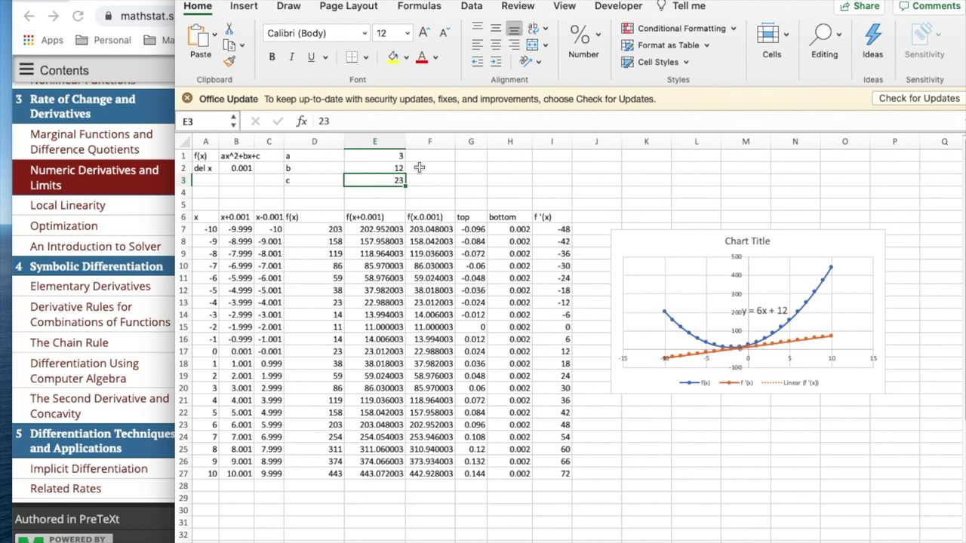
# Set coefficient a in E1 to -5 and check the trendline equation on the chart.
pyautogui.click(388, 156)
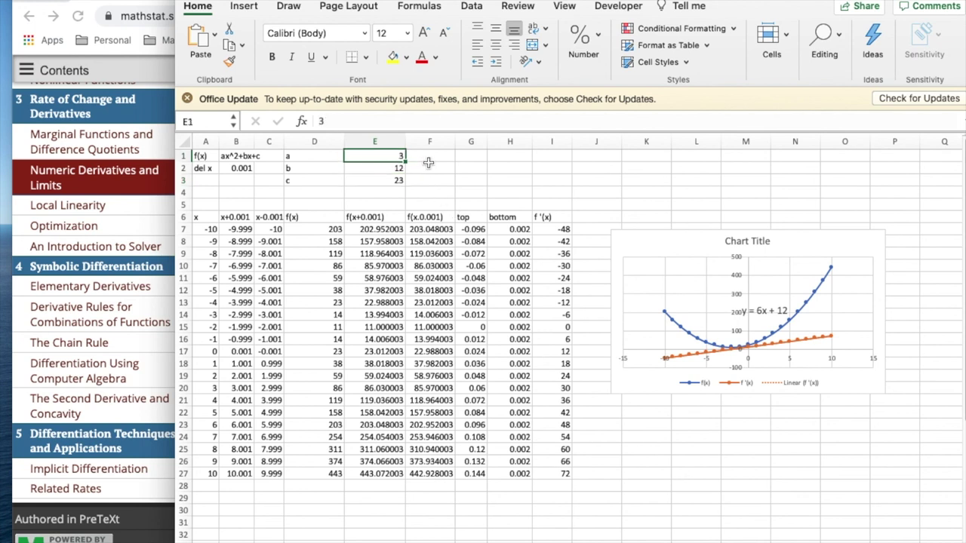
pyautogui.write('-5')
pyautogui.press('Return')
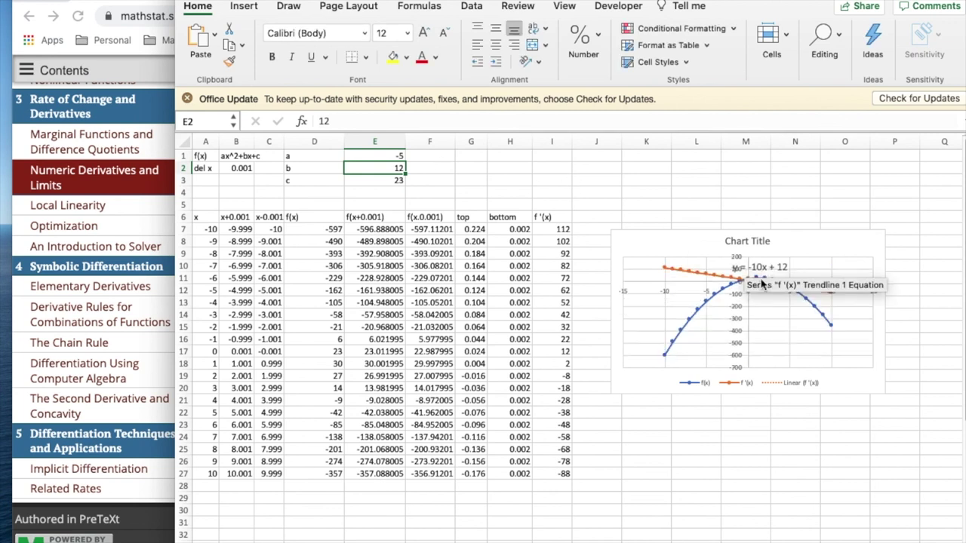
pyautogui.moveTo(762, 279)
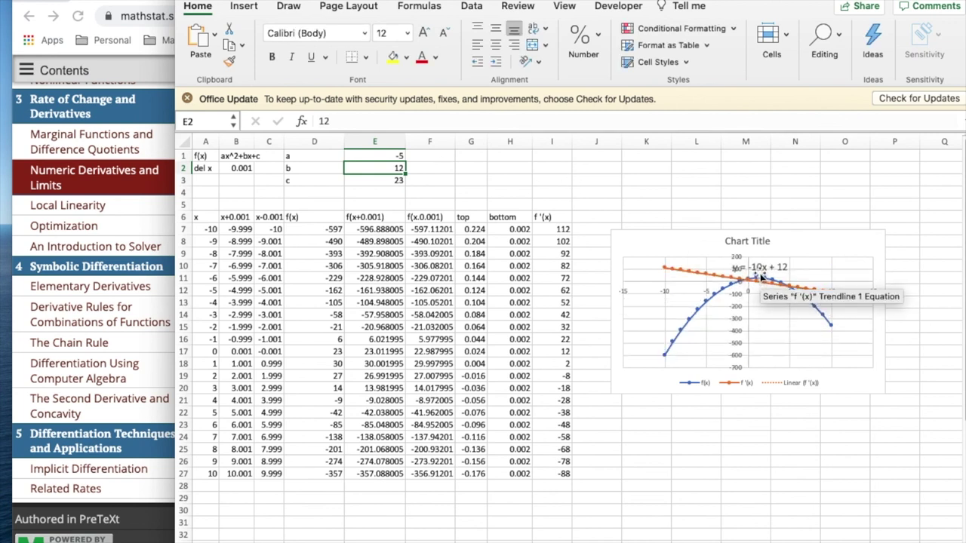